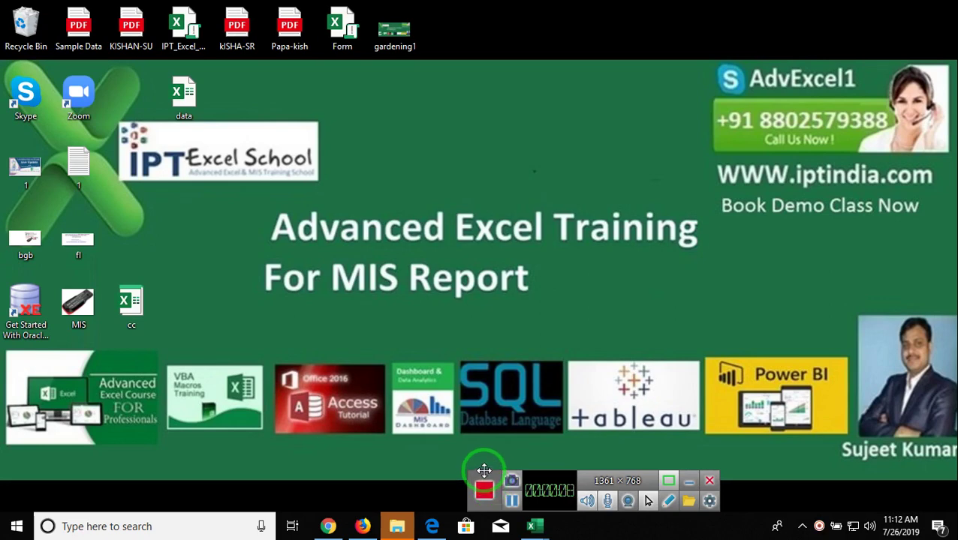
View and close the MIS image, then select the Oracle Database 10g Get Started shortcut
double_click(79, 301)
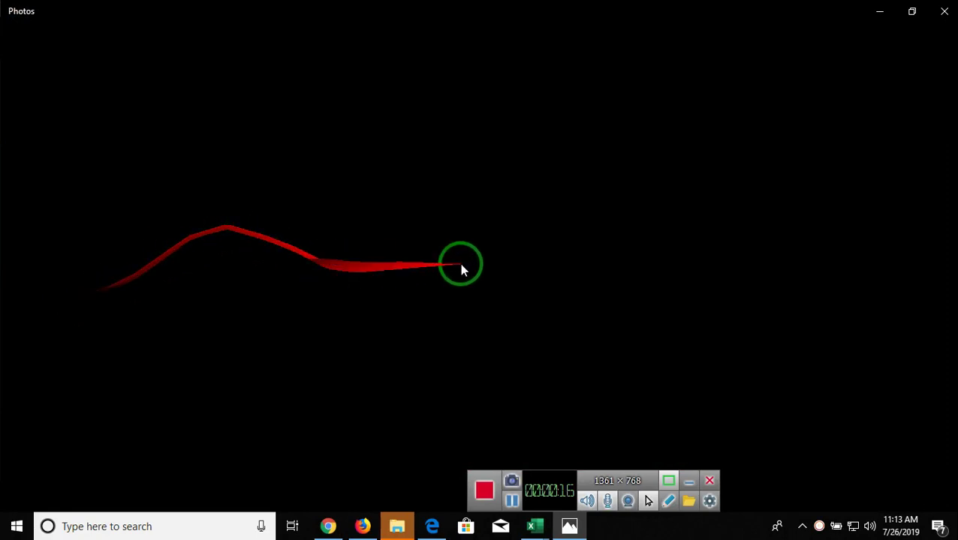
click(948, 15)
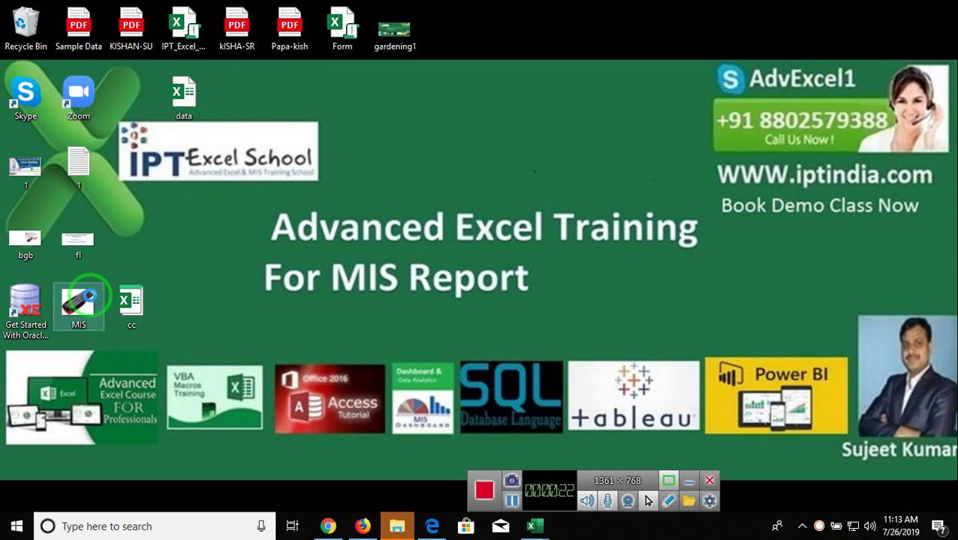
right_click(92, 301)
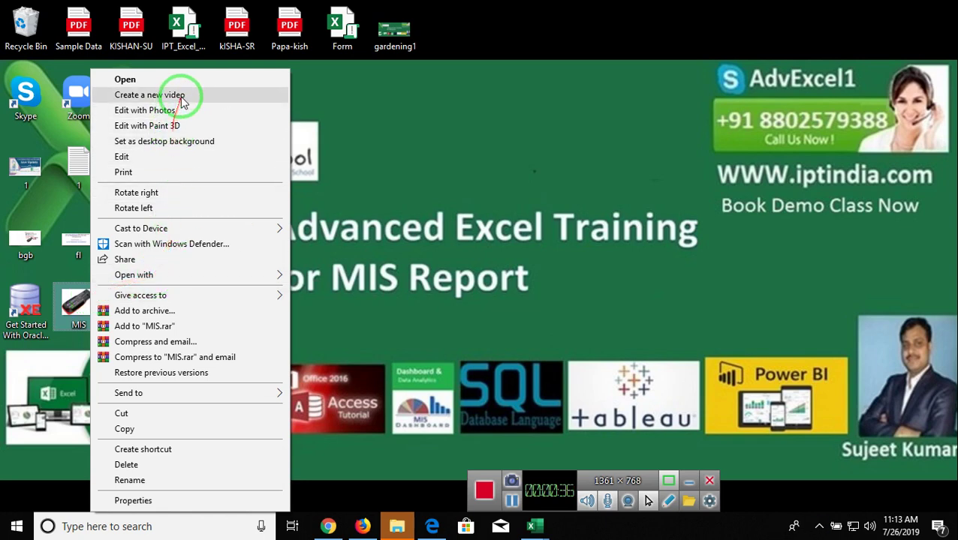
click(508, 256)
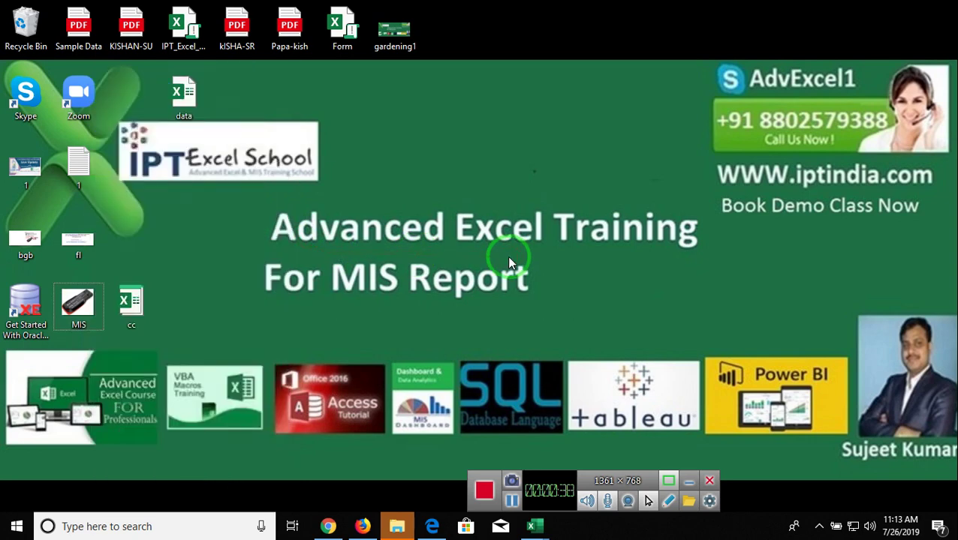
click(26, 308)
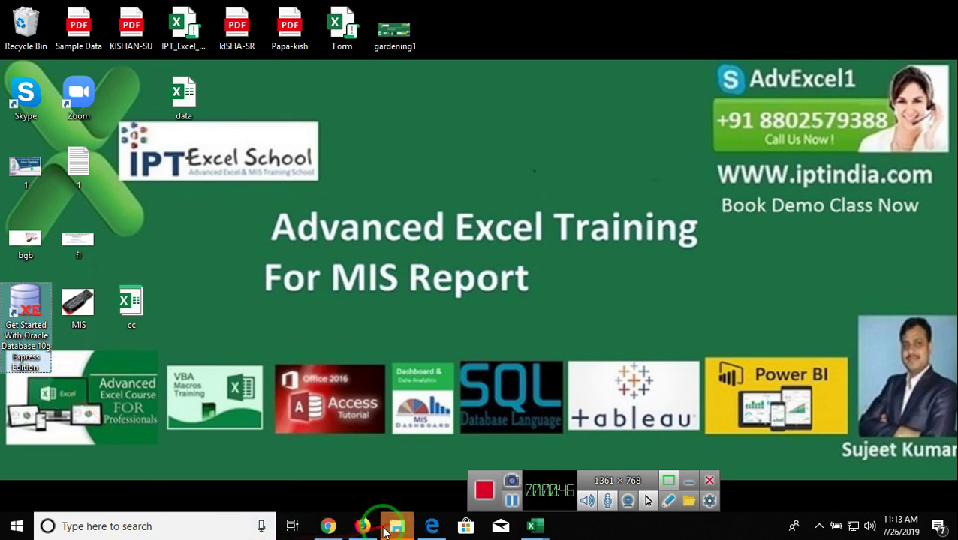
In a new Firefox tab, search Google for 'oracle database download'
mouse_move(356, 534)
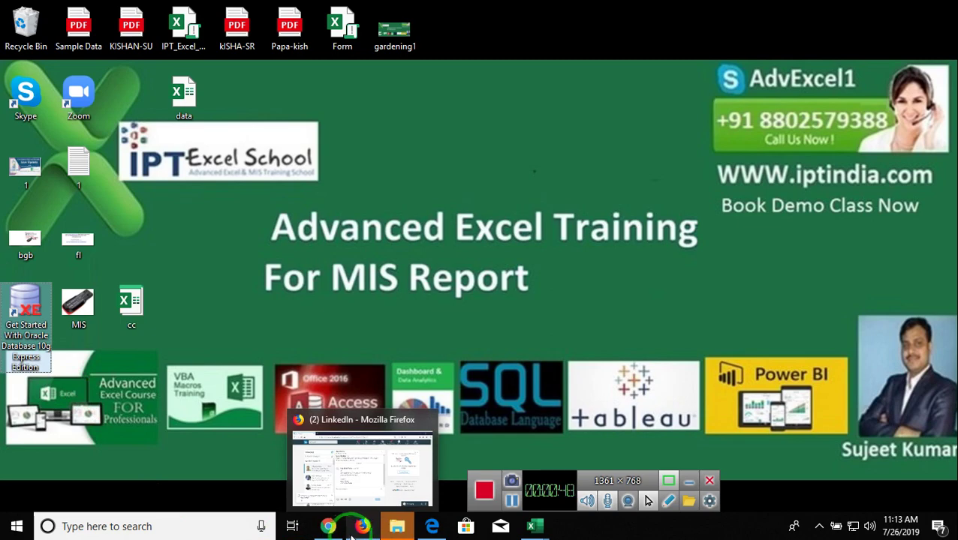
click(362, 526)
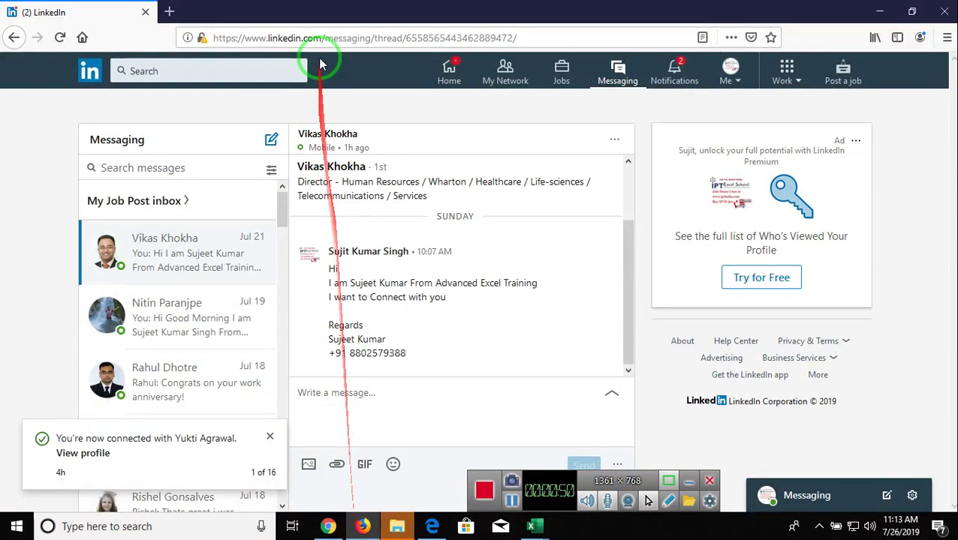
click(169, 11)
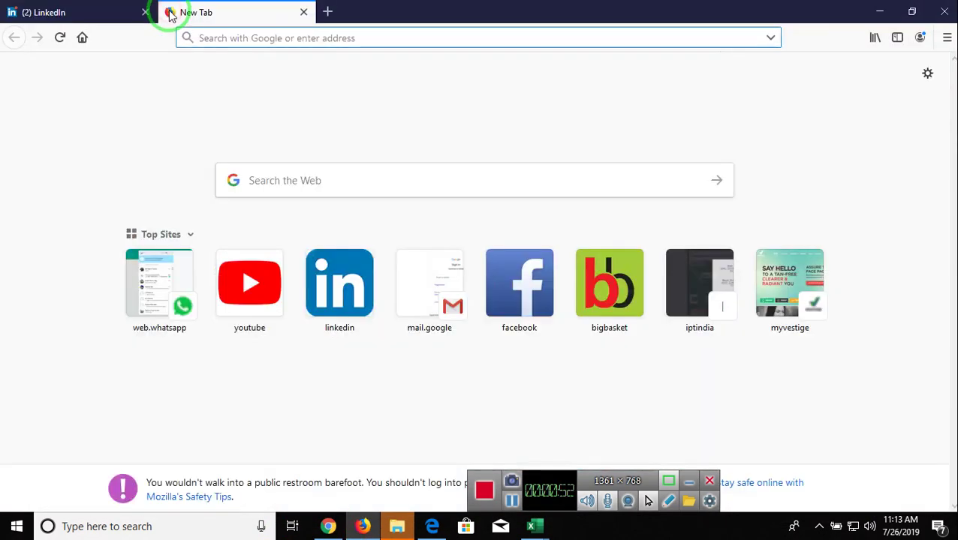
text(google.com/)
key(Return)
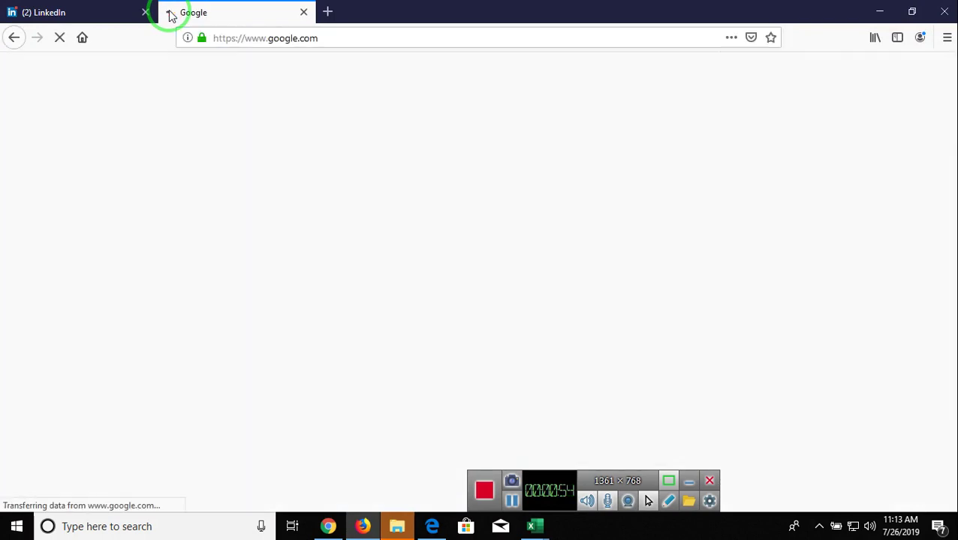
text(oracle d)
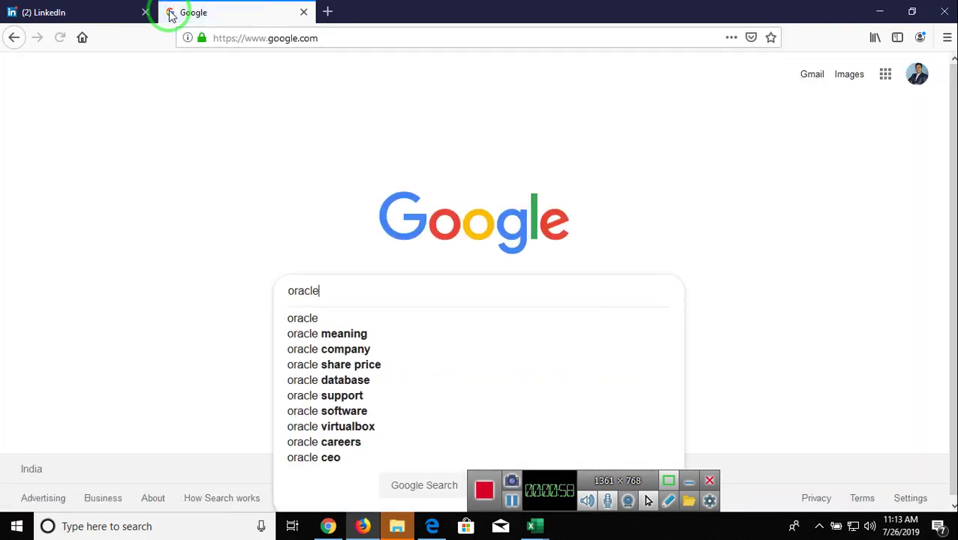
text(ata)
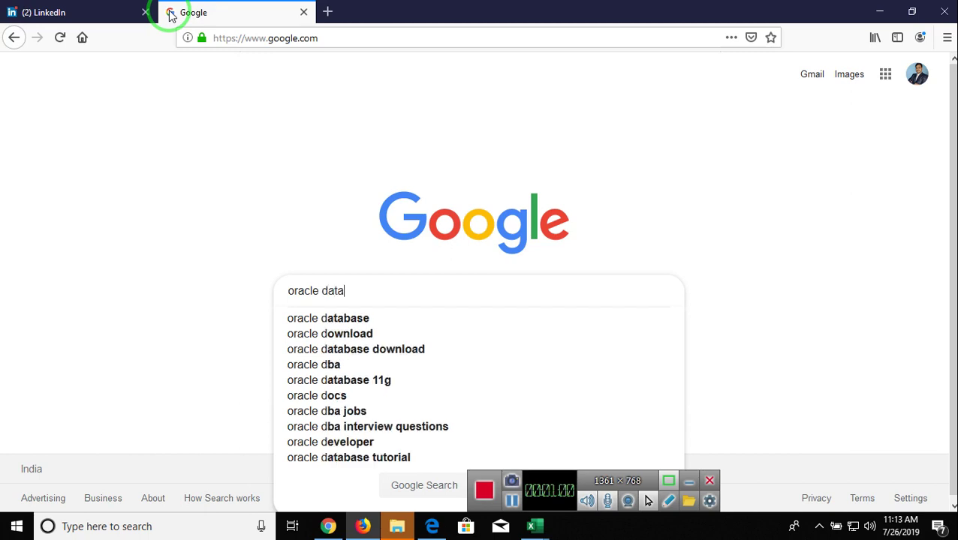
key(Down)
key(Down)
key(Return)
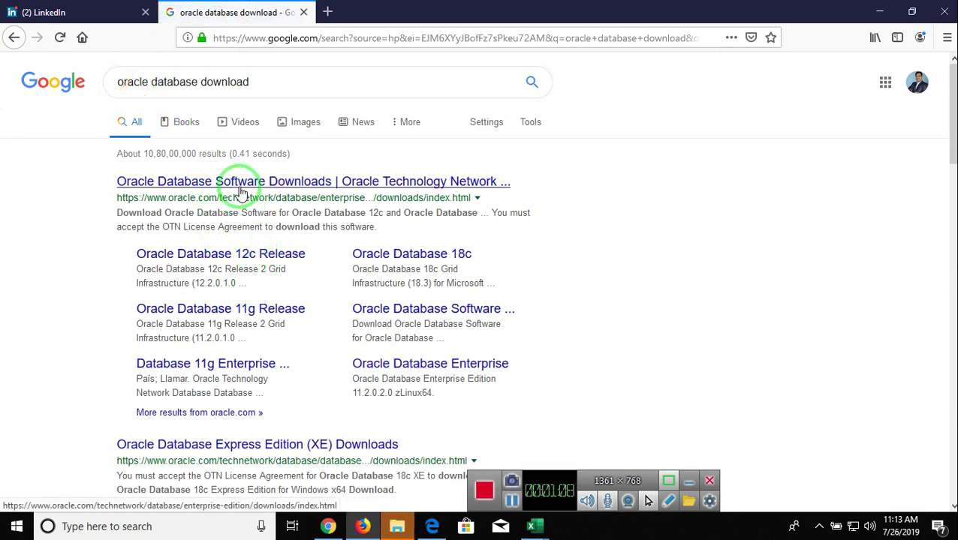
Open the Oracle Database Software Downloads result, scroll through the installers, then show the desktop
click(240, 187)
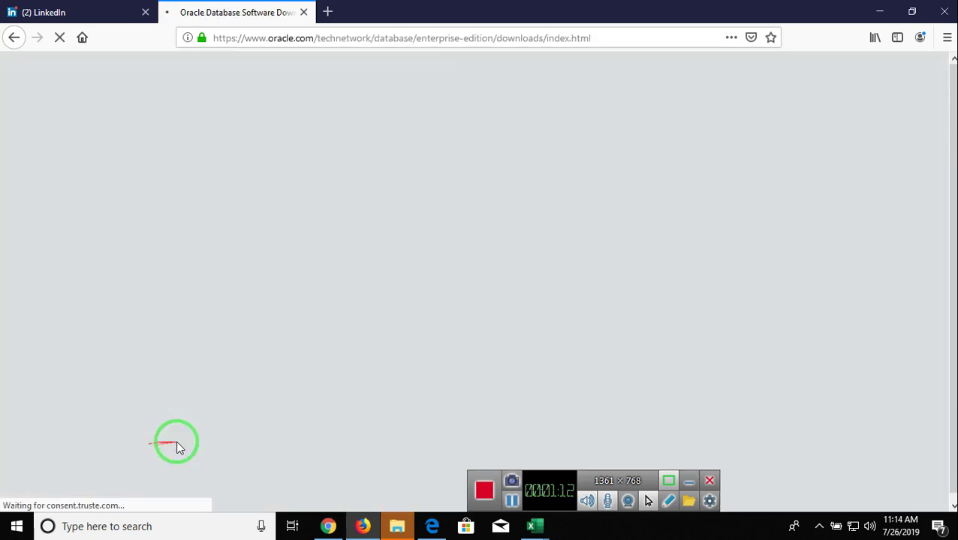
scroll(403, 415, down, 3)
scroll(403, 414, down, 1)
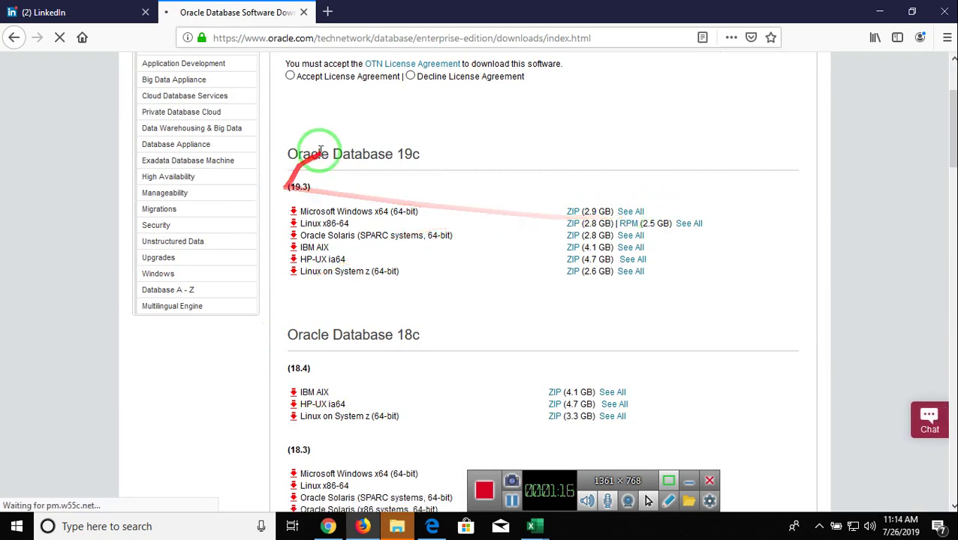
scroll(384, 333, down, 2)
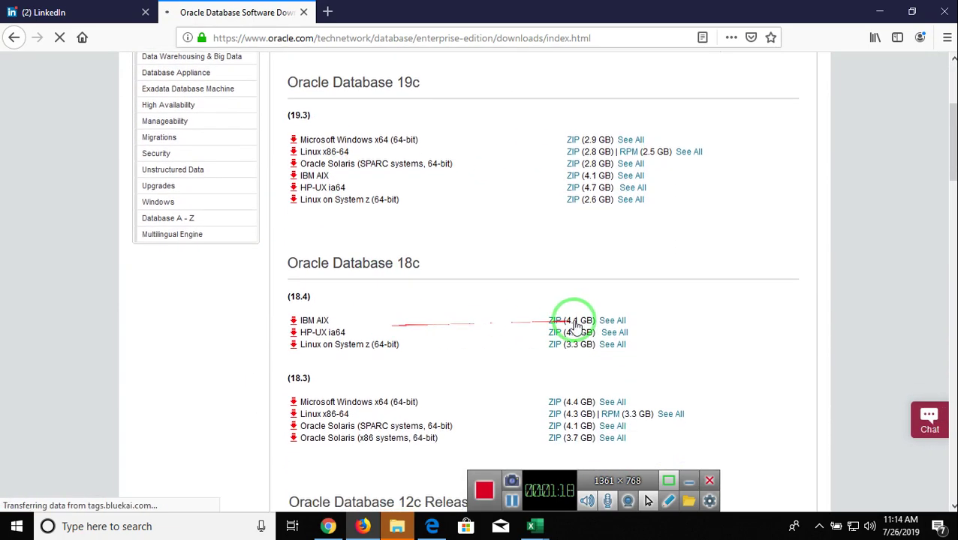
scroll(358, 294, down, 4)
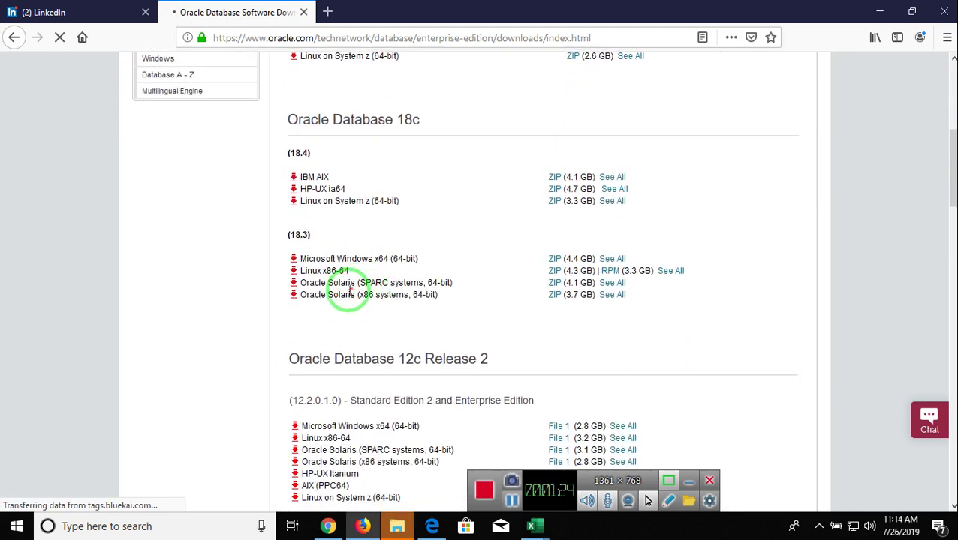
key(super+d)
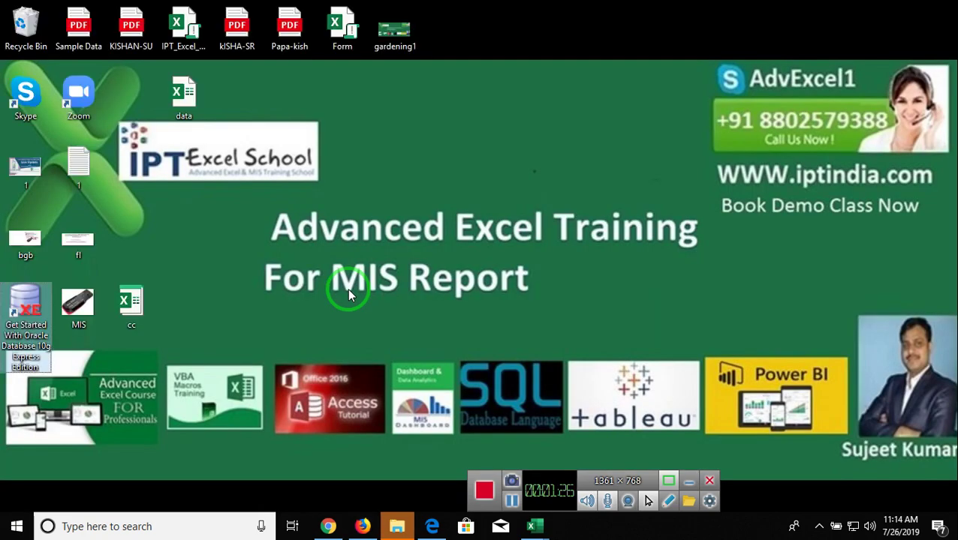
Refresh the desktop, then run Go To Database Home Page from the Oracle Database 10g Express Edition Start menu folder
right_click(398, 208)
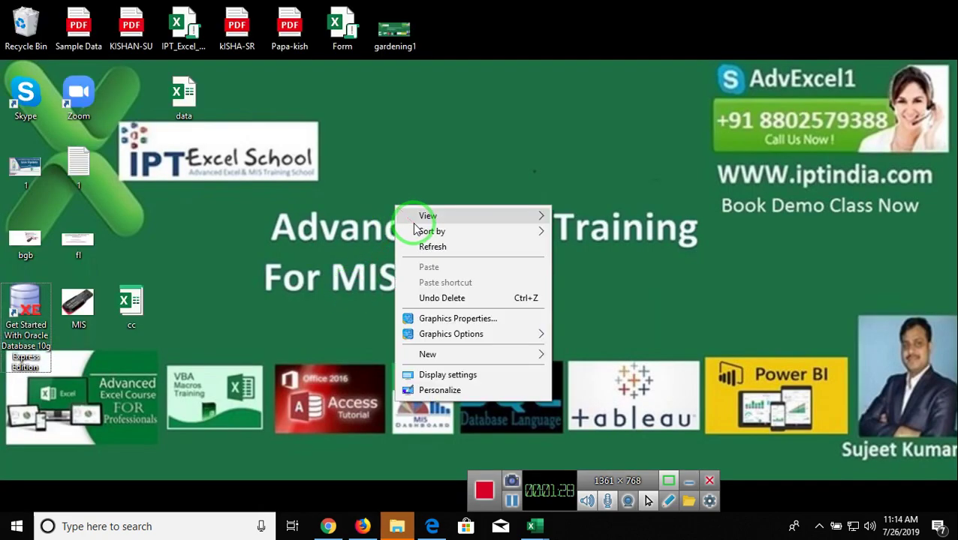
click(425, 243)
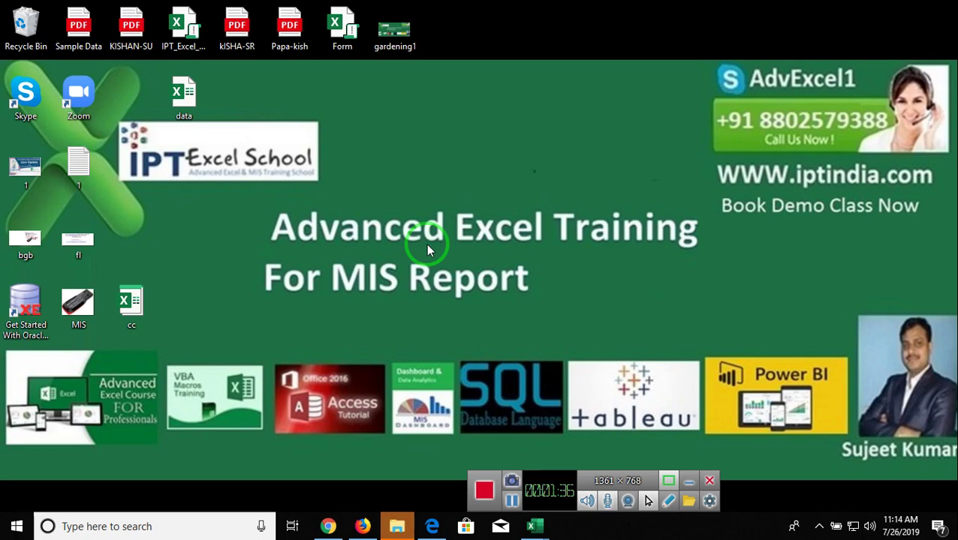
click(15, 527)
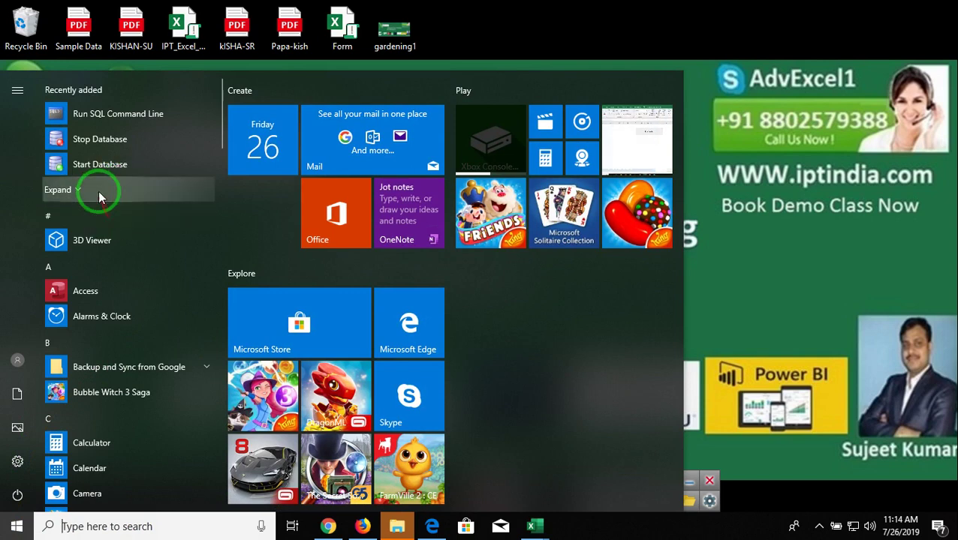
scroll(67, 398, down, 5)
scroll(66, 400, down, 3)
scroll(69, 402, down, 4)
scroll(70, 406, down, 2)
scroll(72, 397, down, 2)
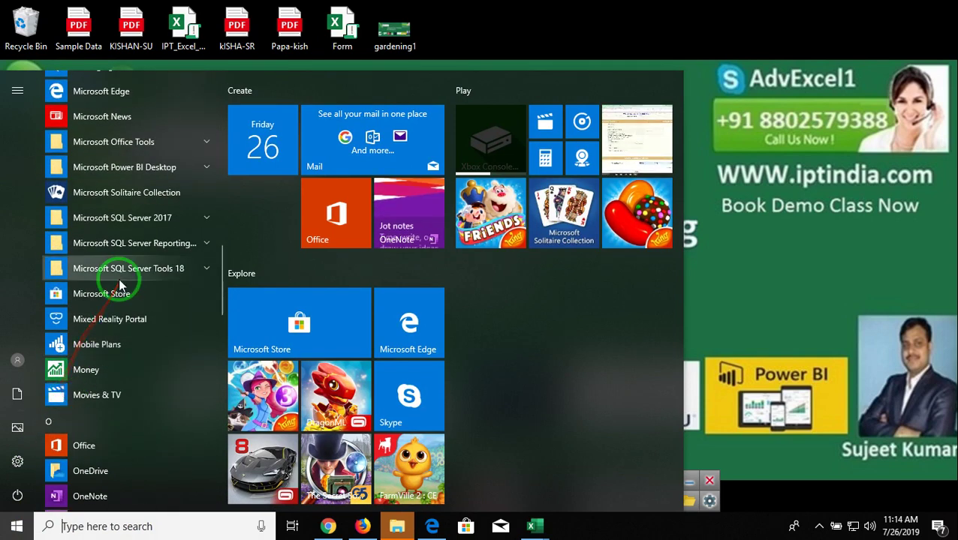
scroll(127, 296, up, 4)
scroll(129, 304, up, 4)
scroll(129, 304, up, 2)
scroll(127, 300, up, 1)
scroll(128, 300, up, 2)
scroll(125, 298, up, 4)
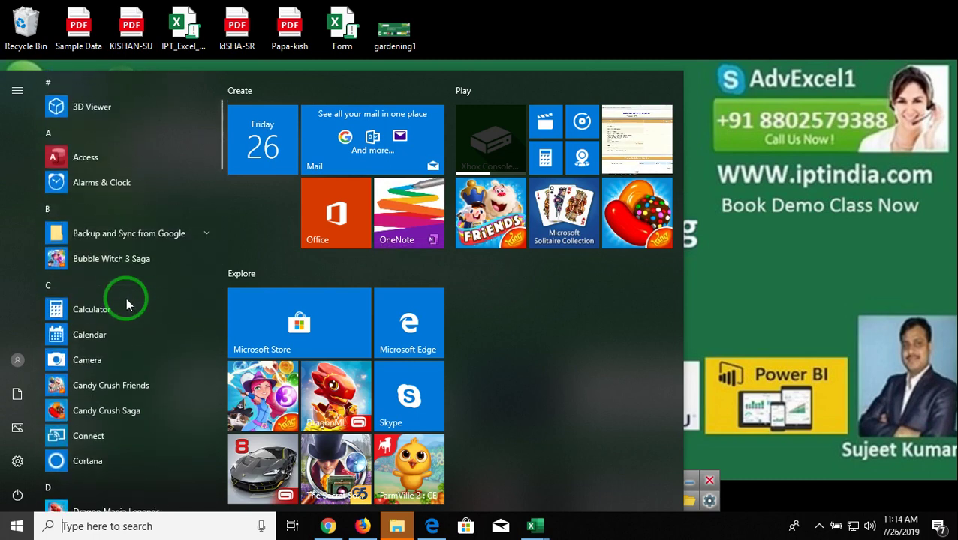
scroll(125, 298, down, 2)
scroll(125, 296, down, 3)
scroll(124, 296, down, 1)
scroll(123, 296, down, 2)
scroll(123, 296, down, 3)
scroll(123, 296, down, 1)
scroll(123, 298, down, 4)
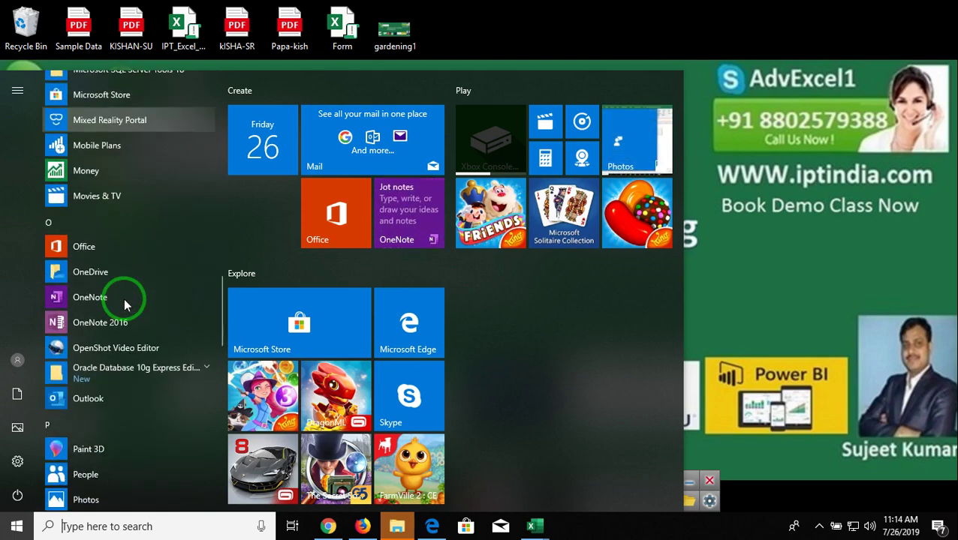
click(97, 368)
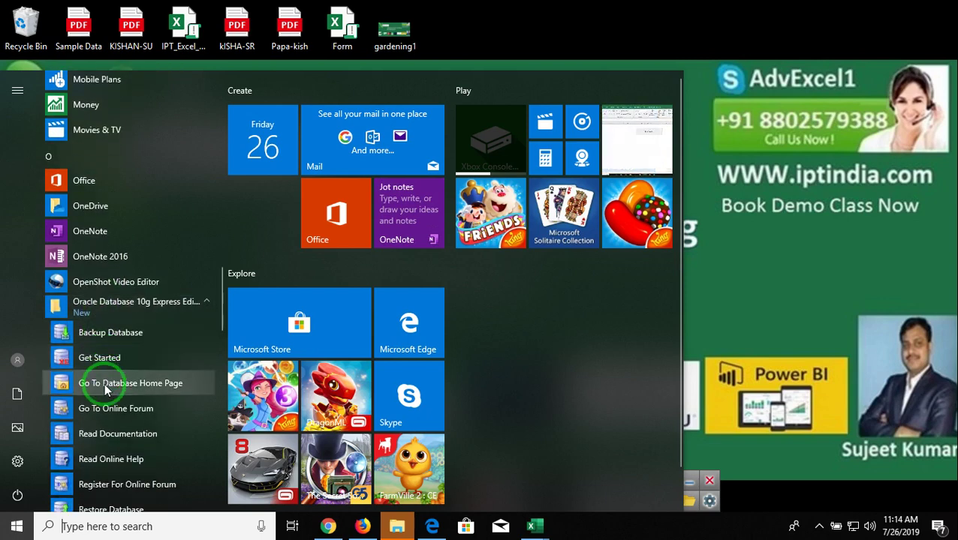
click(105, 388)
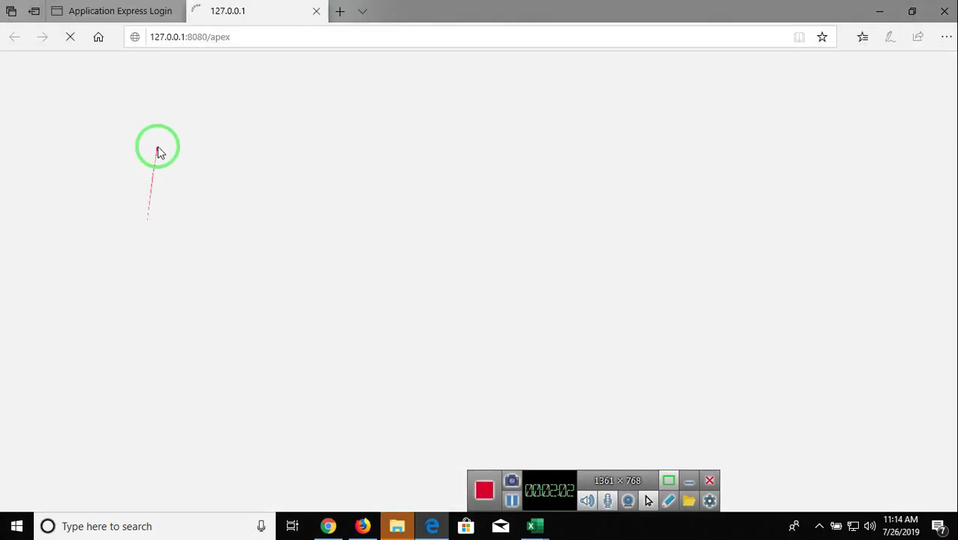
Copy the 127.0.0.1:8080/apex address from Edge and load it in a new Chrome tab
click(229, 38)
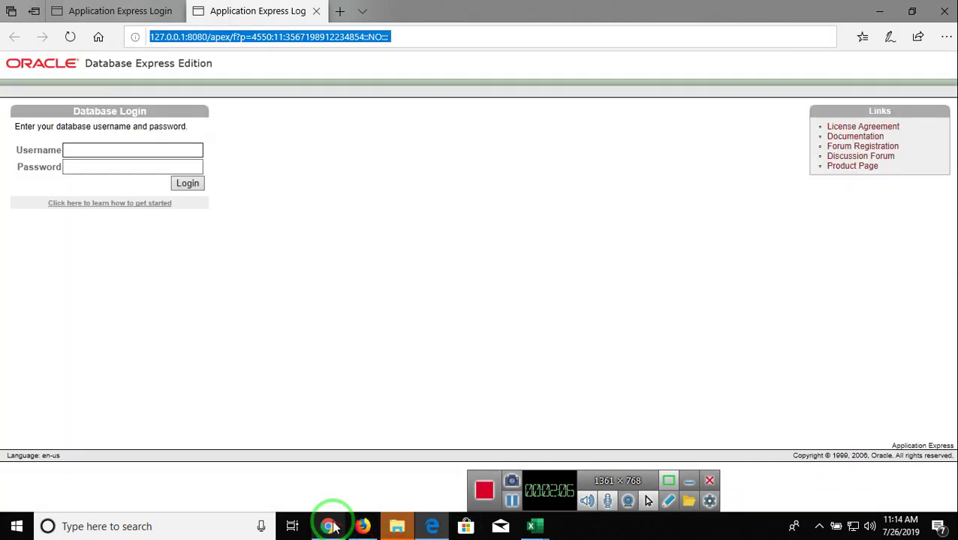
click(329, 526)
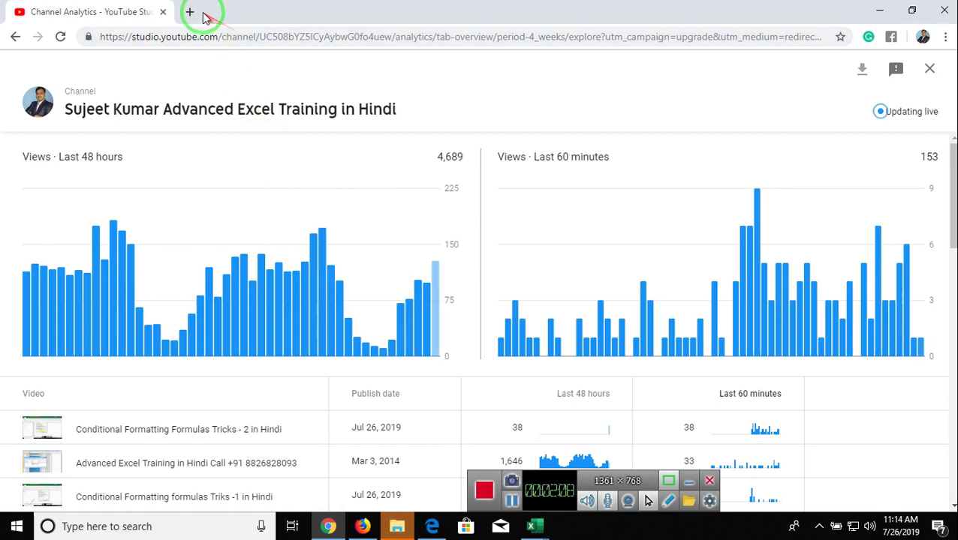
click(190, 12)
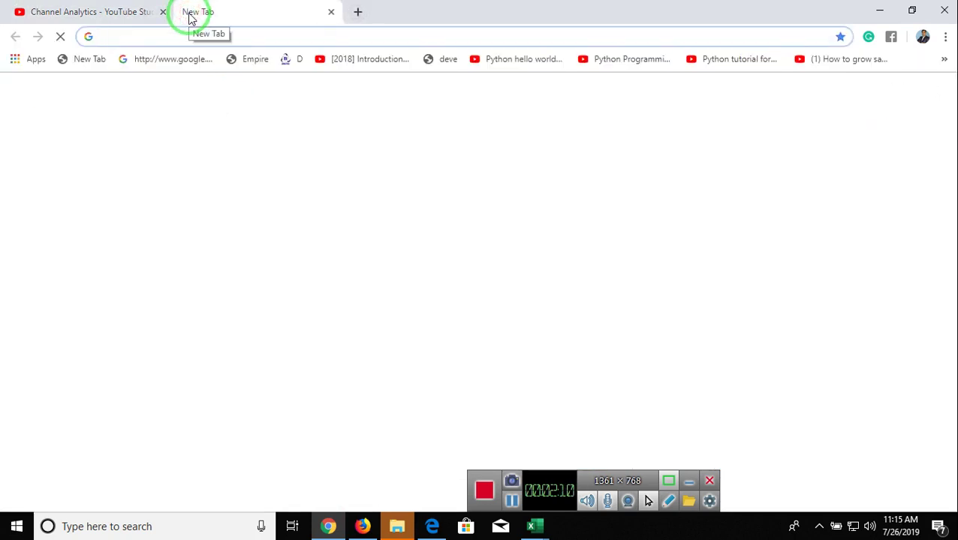
text(http://127.0.0.1:8080/apex)
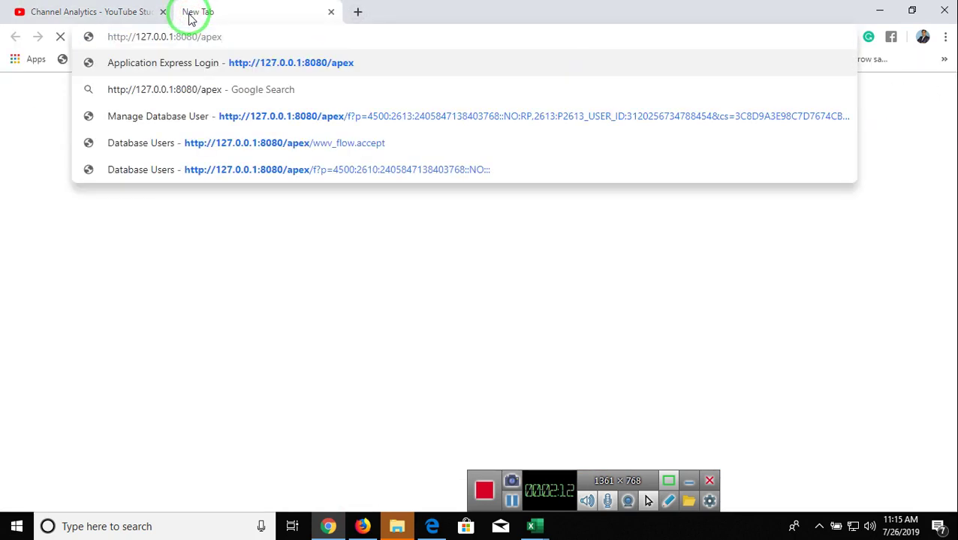
key(Return)
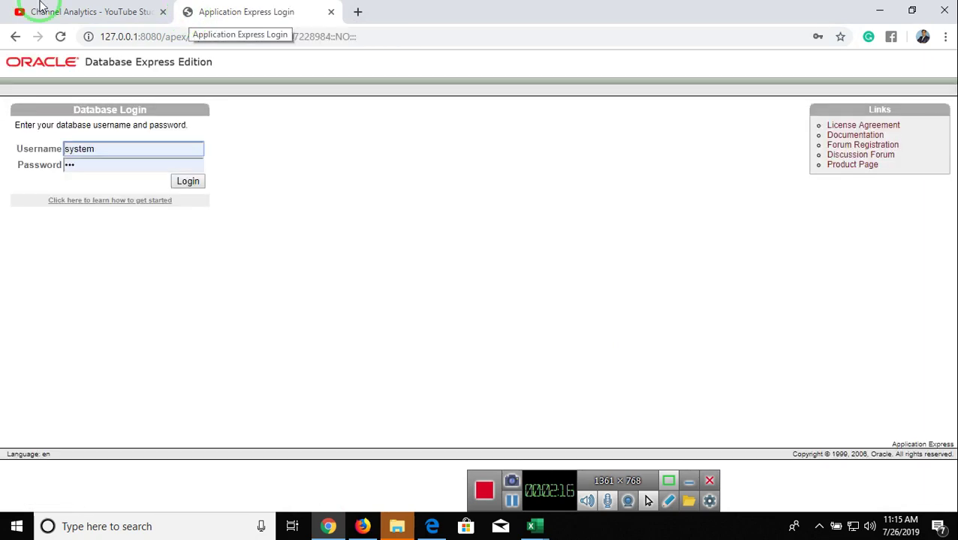
Attempt to log in as hr with its password, getting the locked-account error
double_click(105, 147)
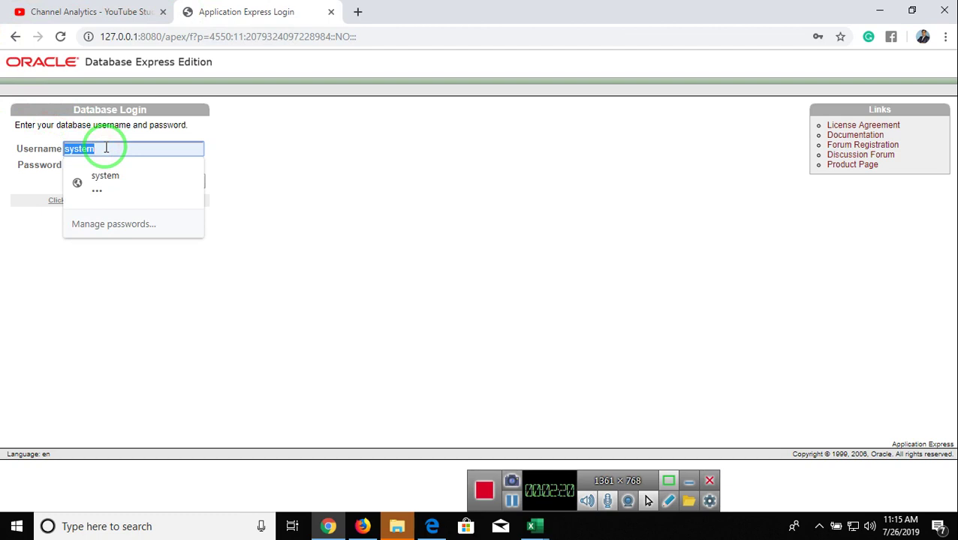
text(hr)
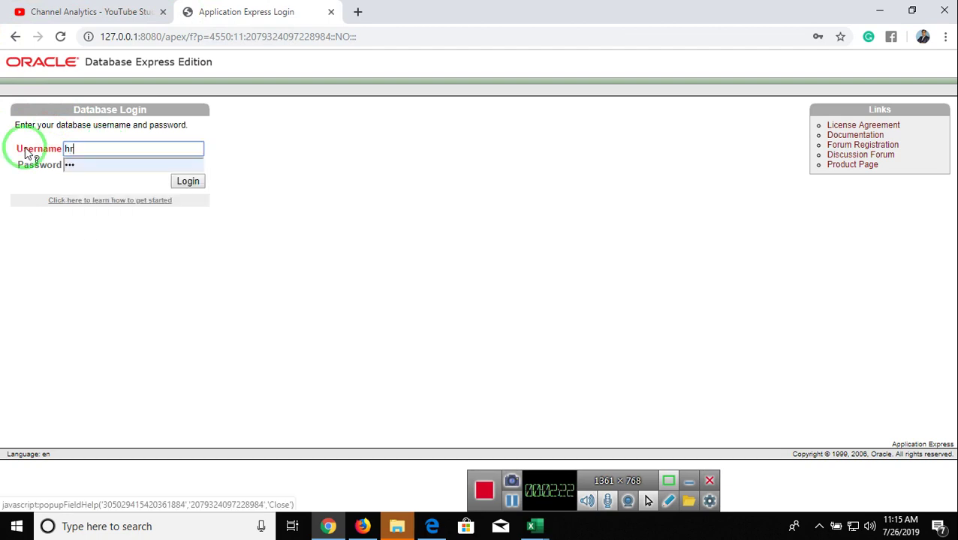
key(Tab)
click(191, 184)
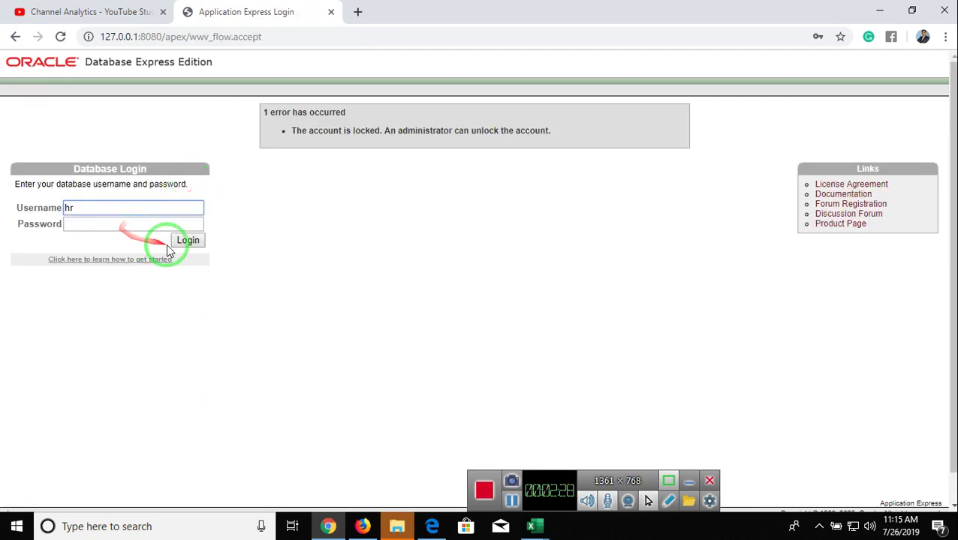
click(123, 226)
text(hr)
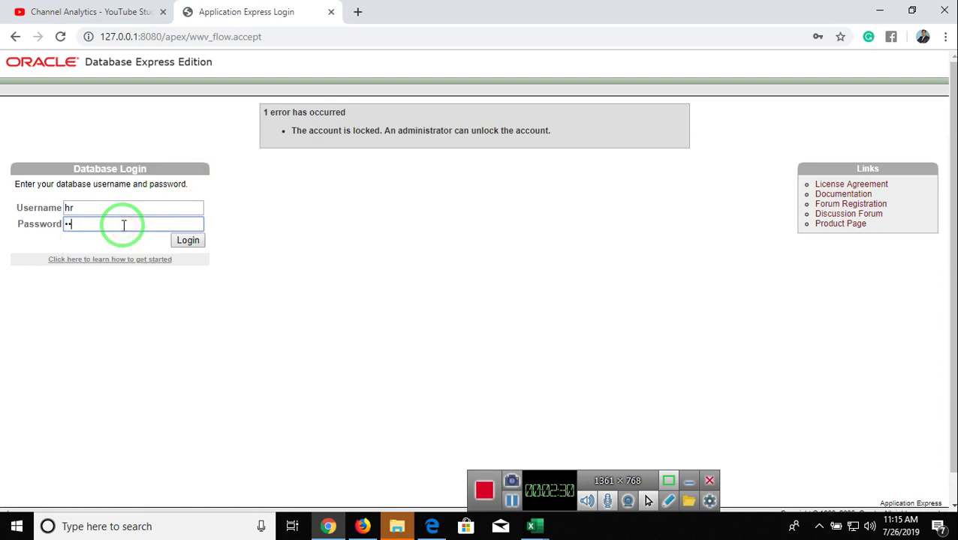
click(183, 241)
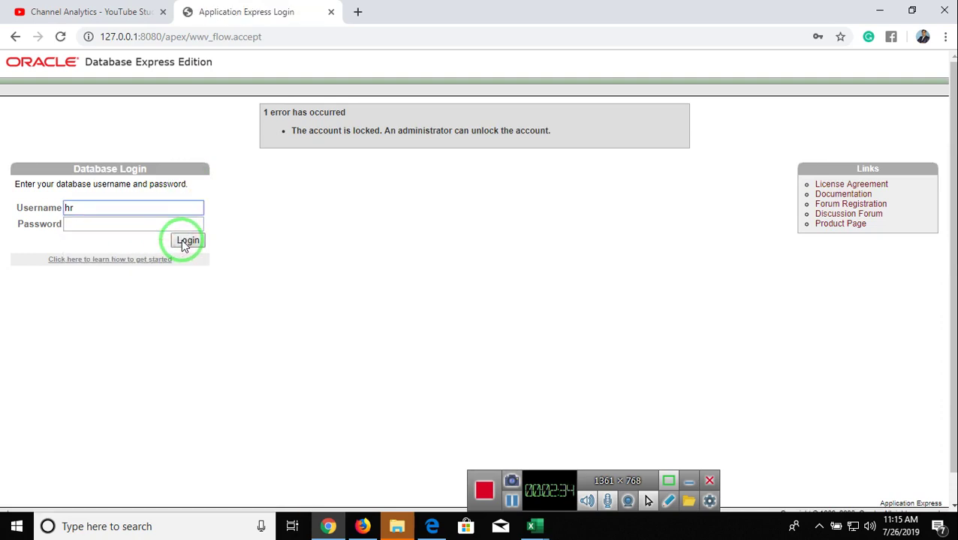
click(174, 242)
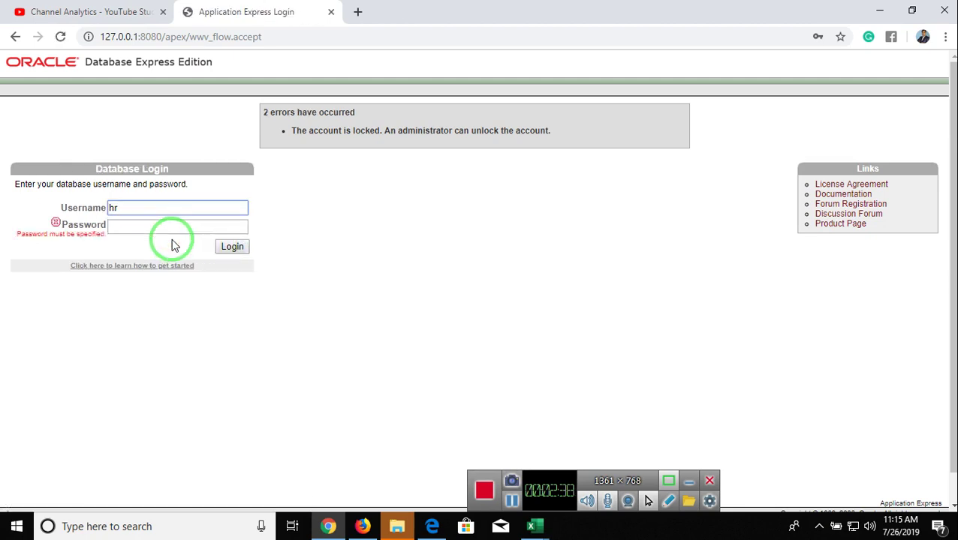
Log in as SYSTEM using the browser's saved credentials
double_click(133, 211)
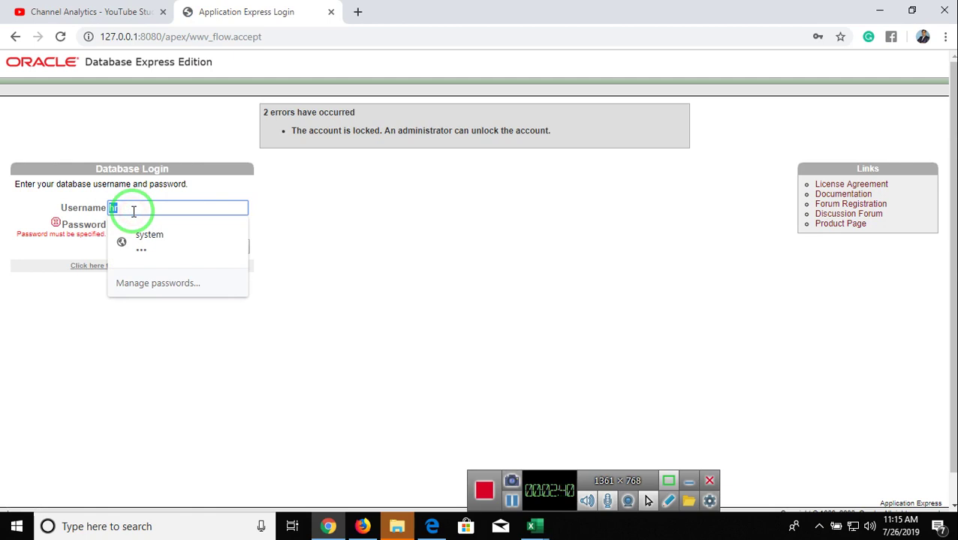
click(142, 233)
click(231, 248)
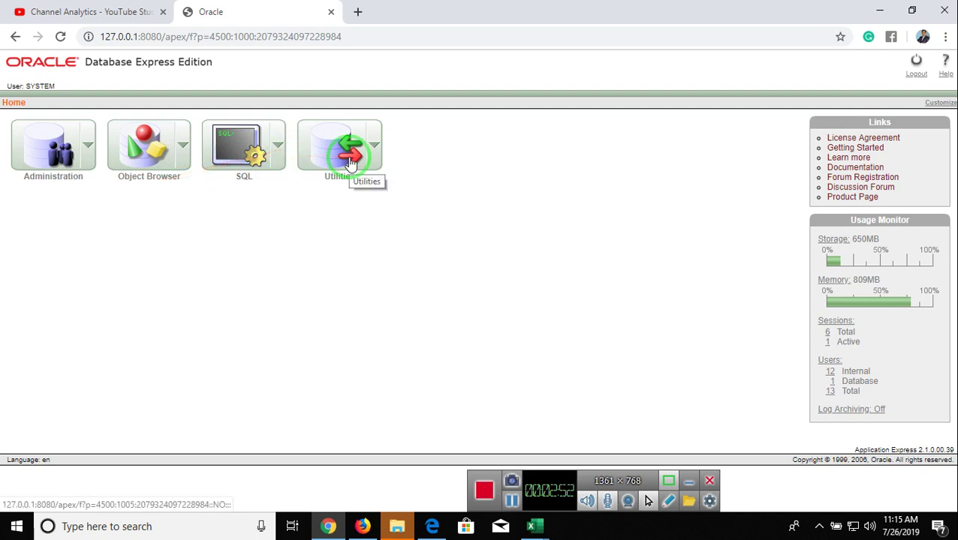
Go to the Administration area and then its Database Users page
drag(349, 162, 344, 172)
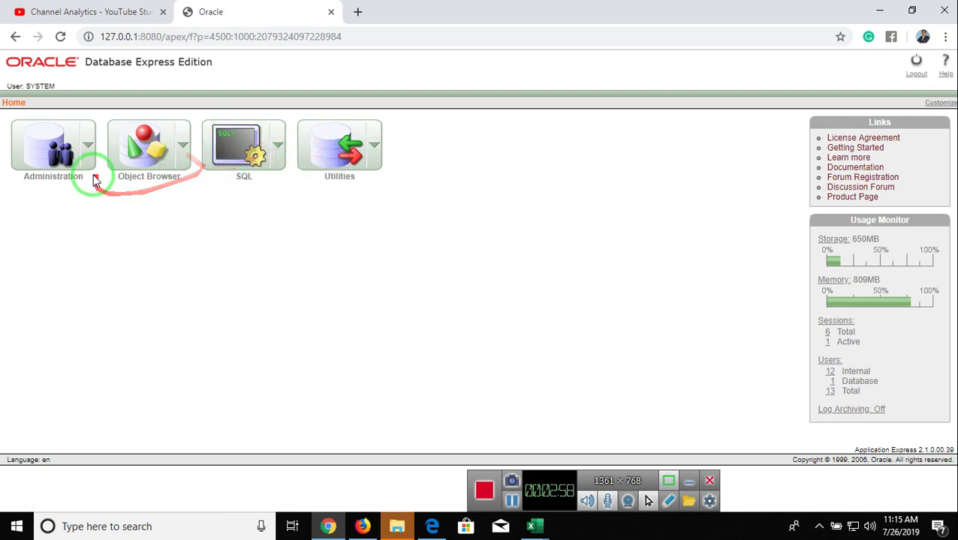
click(45, 177)
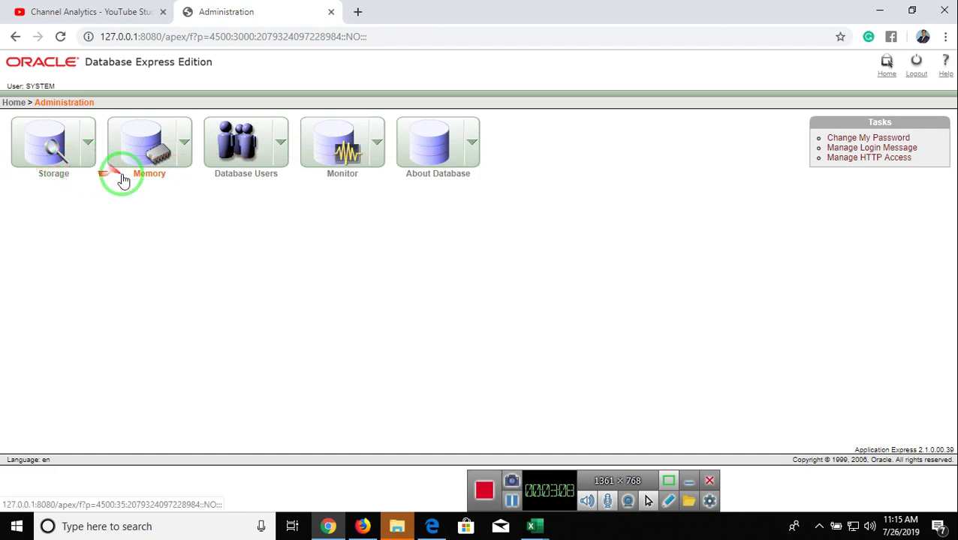
click(252, 170)
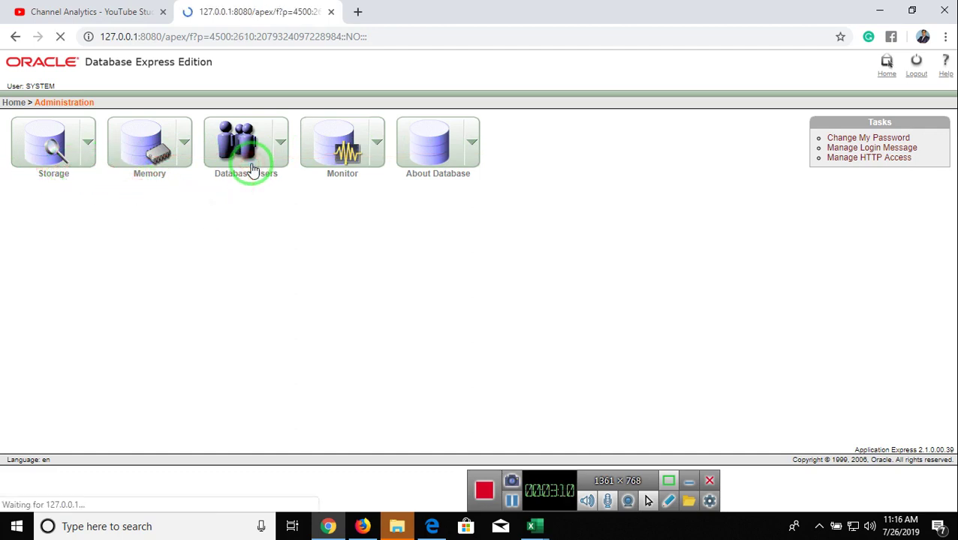
Try the Database Users username search box, then open a blank new Chrome tab
click(107, 126)
click(118, 124)
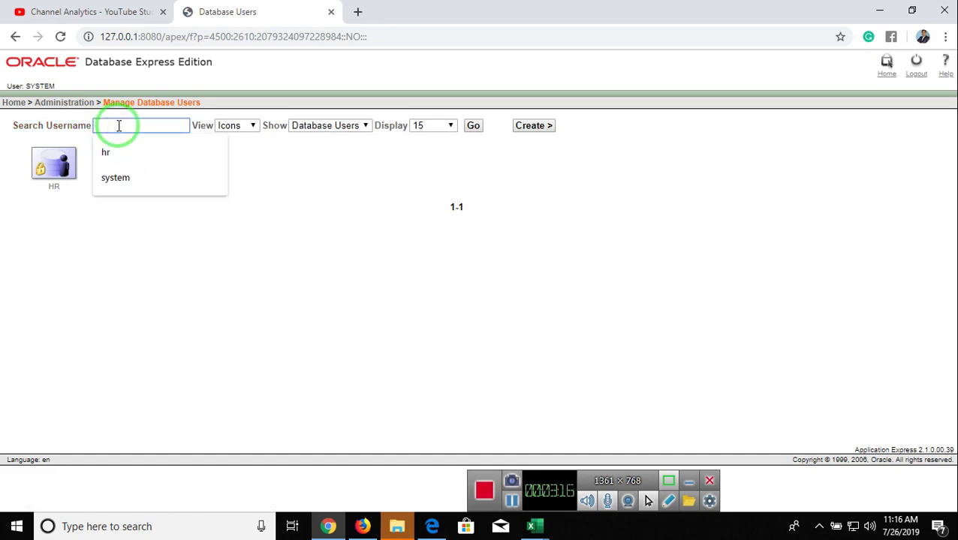
click(118, 126)
text(IPT)
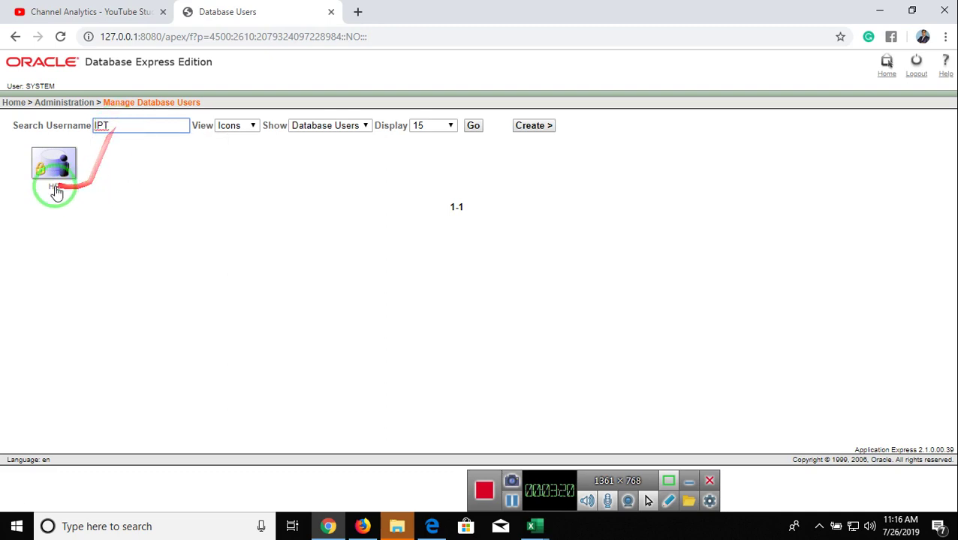
key(Tab)
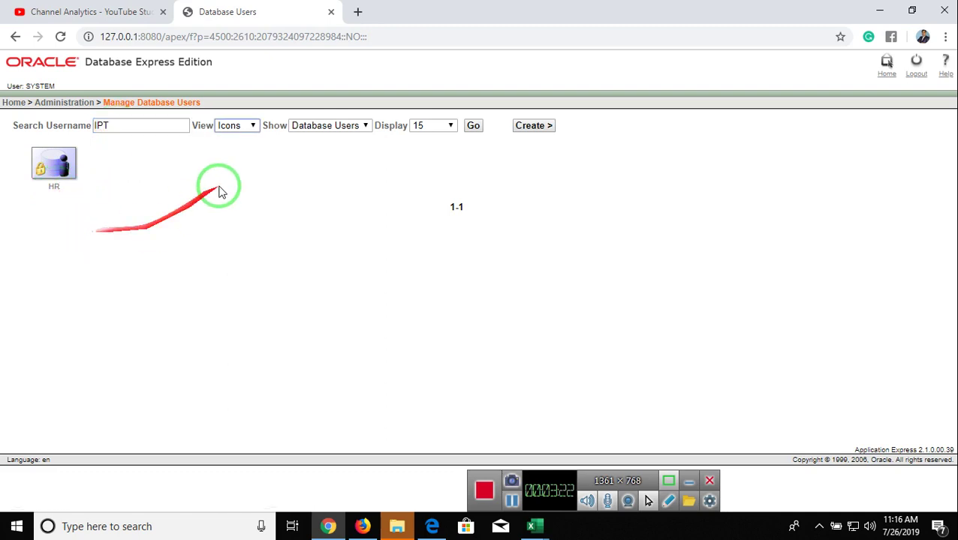
click(360, 13)
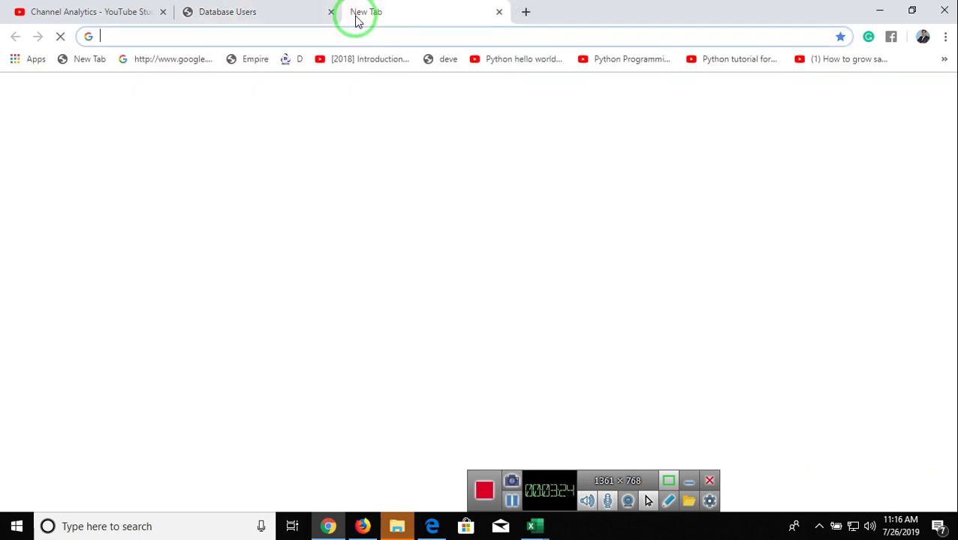
Load 127.0.0.1:8080/apex, try logging in as HR, then close the locked-account login tab
text(http://127.0.0.1:8080/apex)
key(Return)
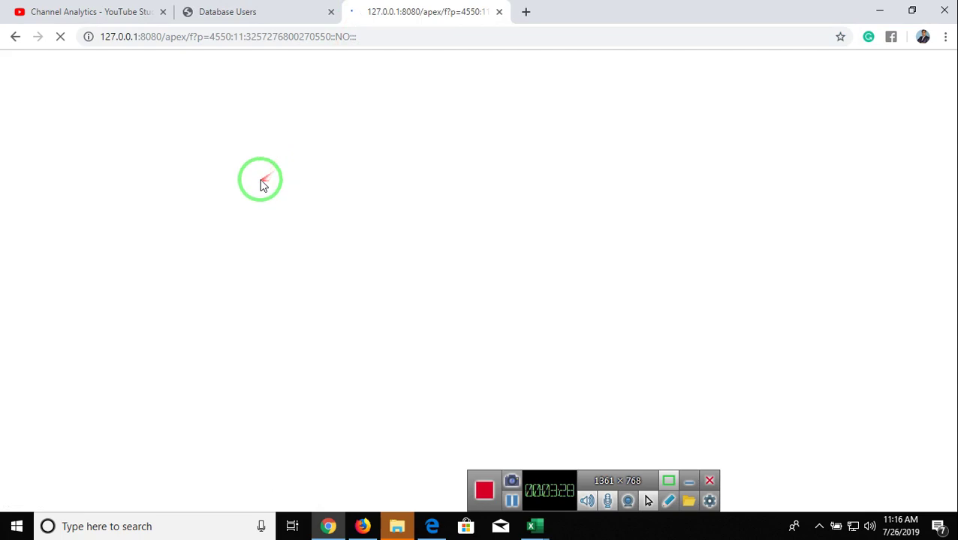
double_click(110, 149)
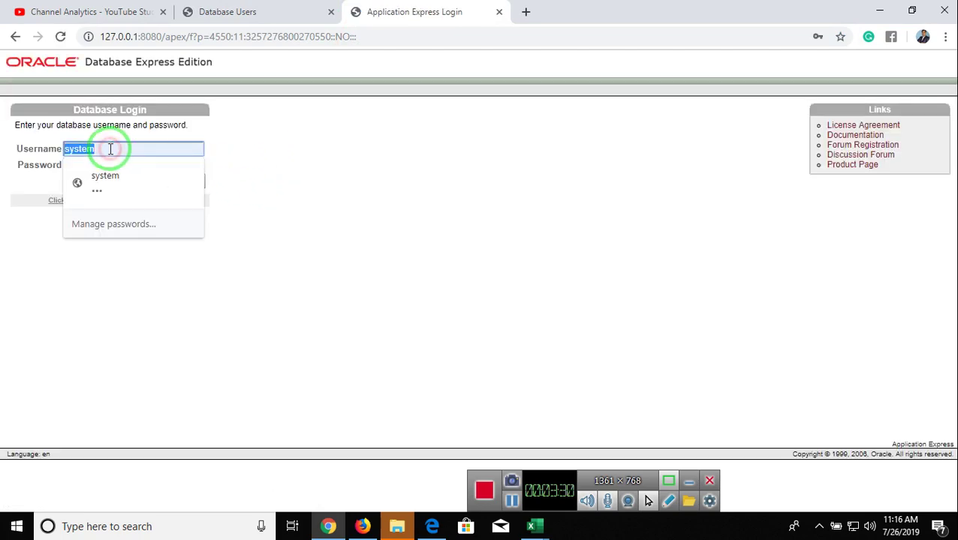
text(HR)
key(Tab)
text(hr)
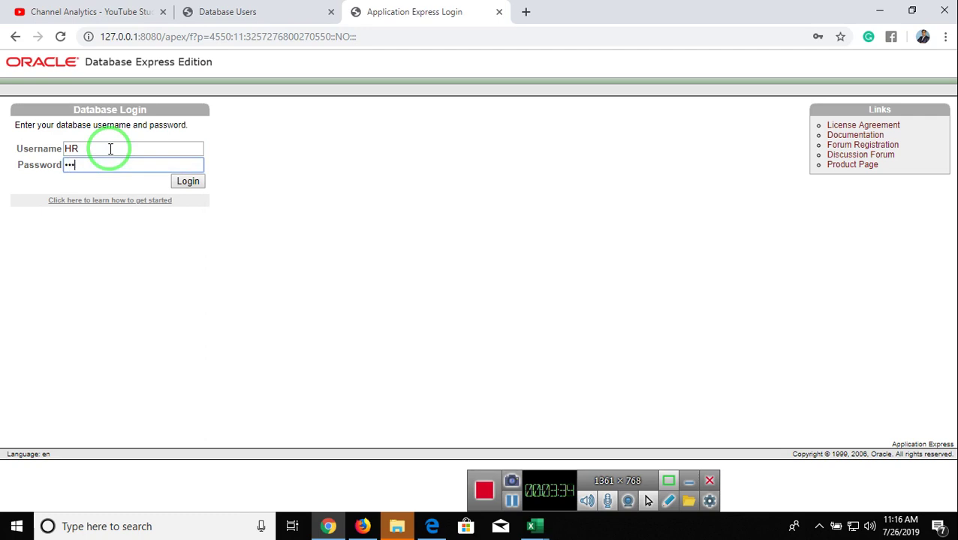
click(181, 183)
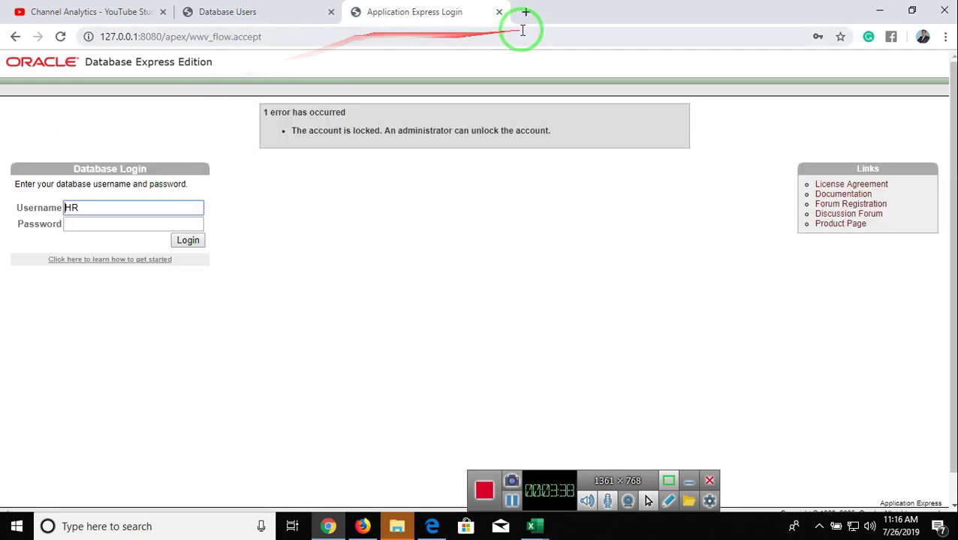
click(190, 245)
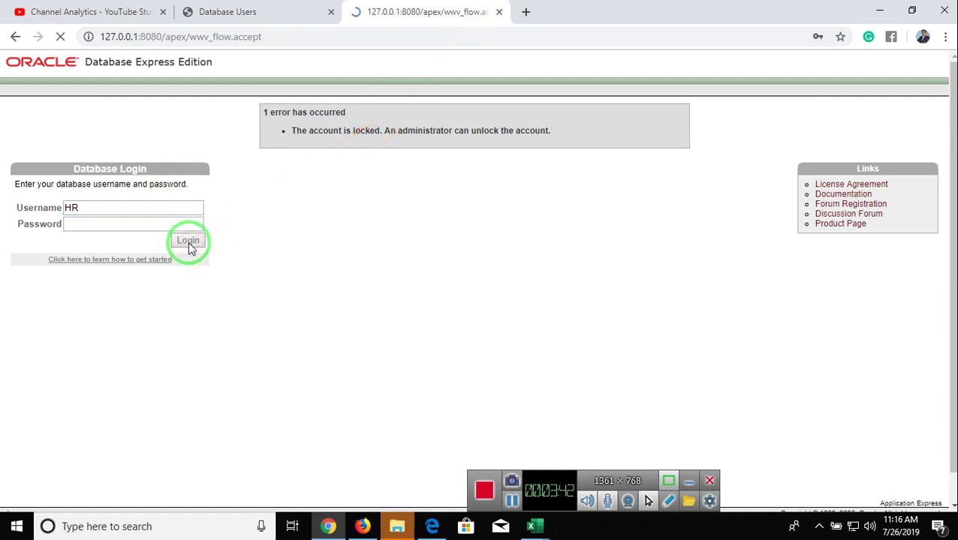
click(497, 12)
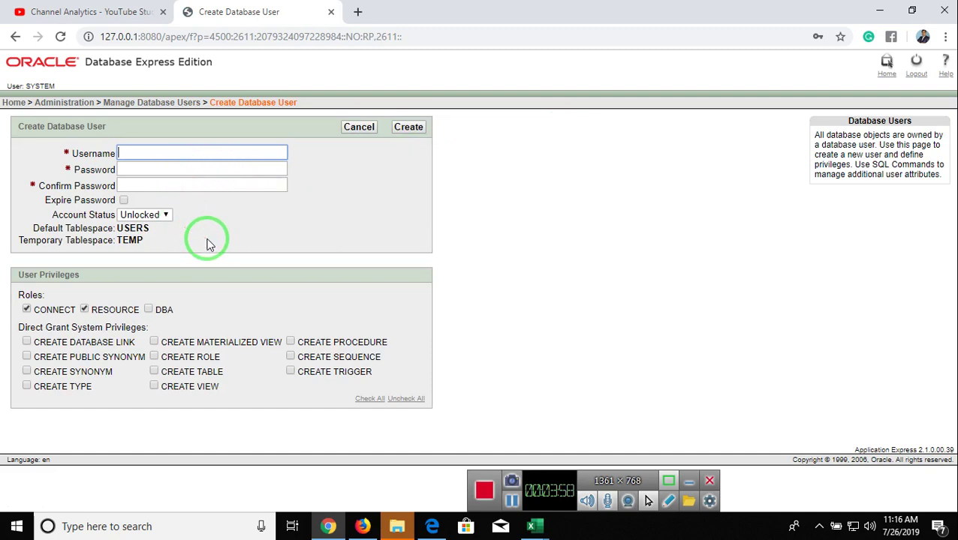
Enter username IPT and type its password in both password fields
text(IPT)
key(Tab)
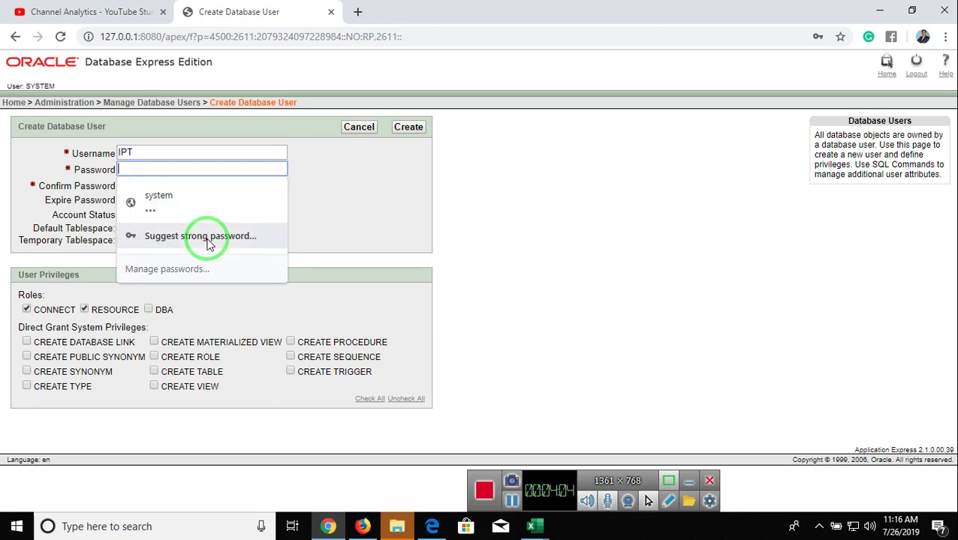
text(i)
key(Tab)
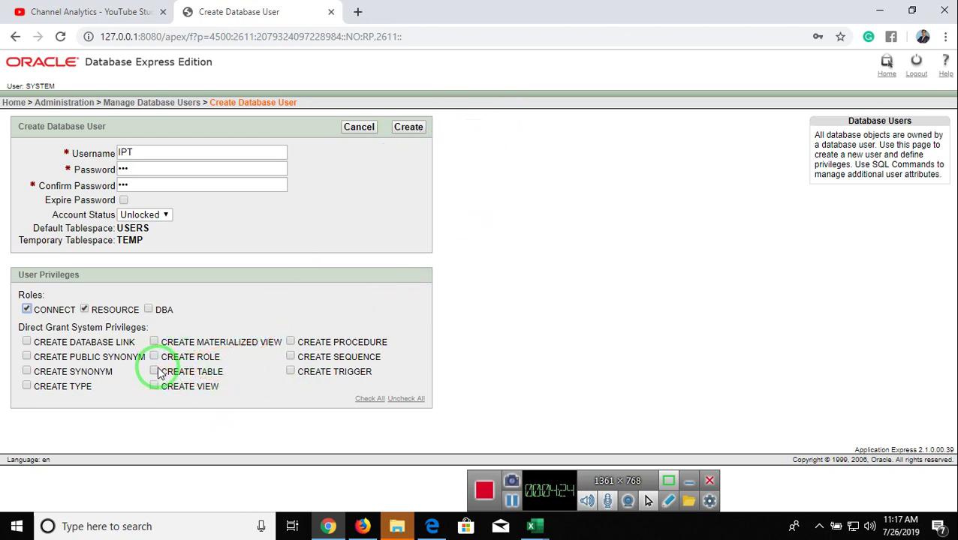
Tick all eleven direct system privileges, CREATE DATABASE LINK through CREATE TRIGGER, and create the user
click(26, 343)
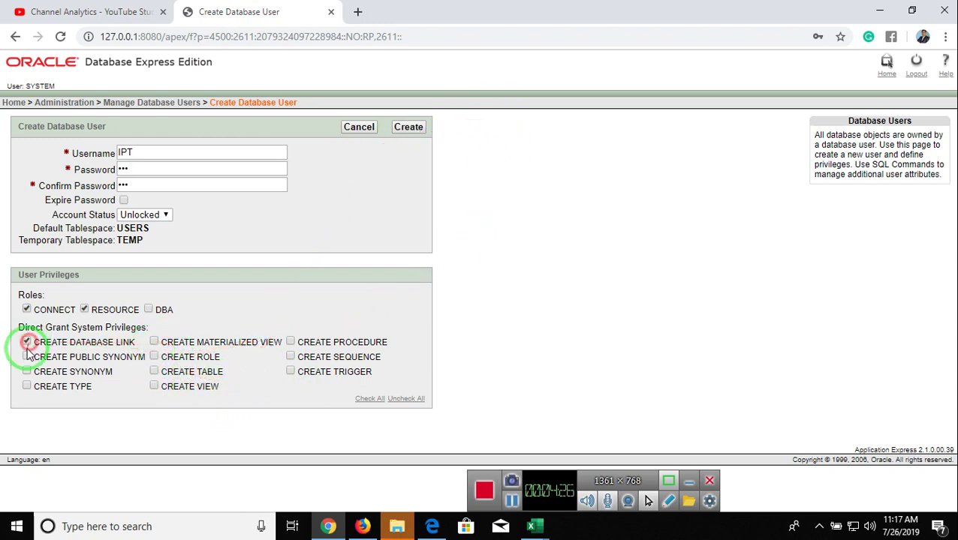
click(27, 356)
click(27, 371)
click(26, 386)
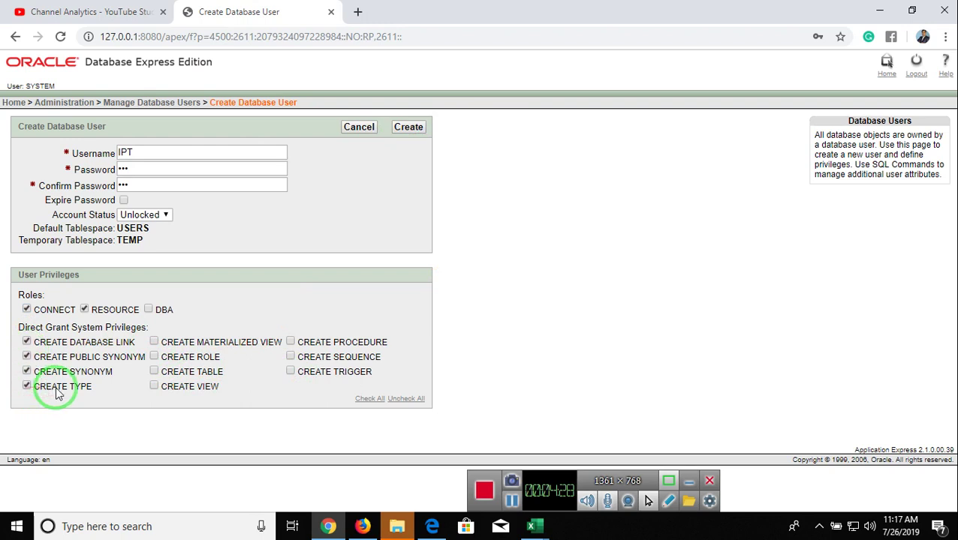
click(154, 343)
click(154, 357)
click(154, 371)
click(154, 386)
click(290, 342)
click(290, 357)
click(291, 372)
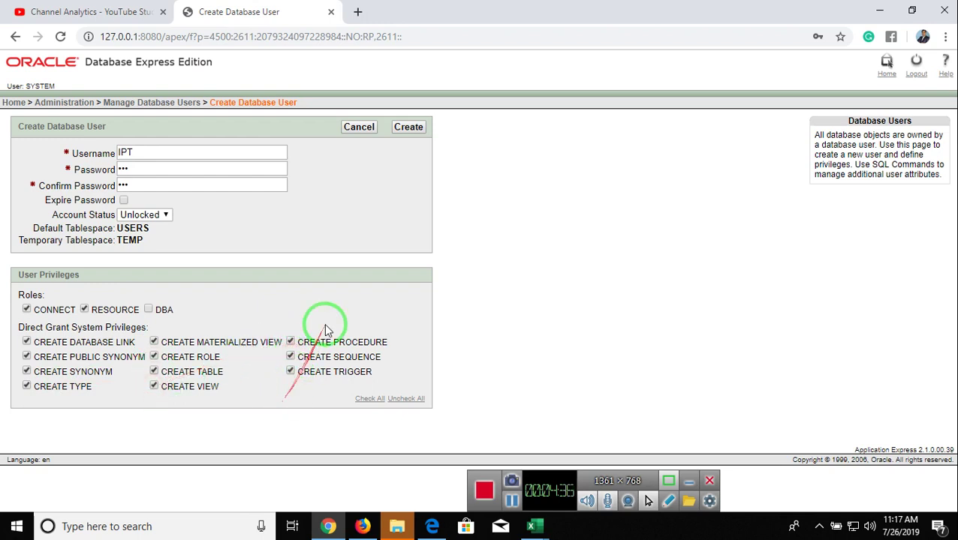
click(410, 132)
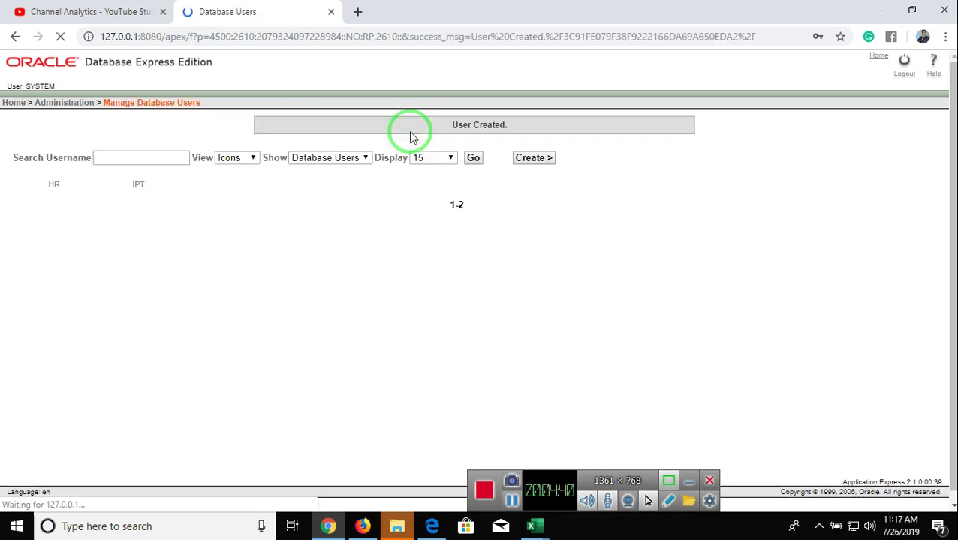
Decline Chrome's password save and load the Database Login page in a new tab
drag(413, 127, 650, 163)
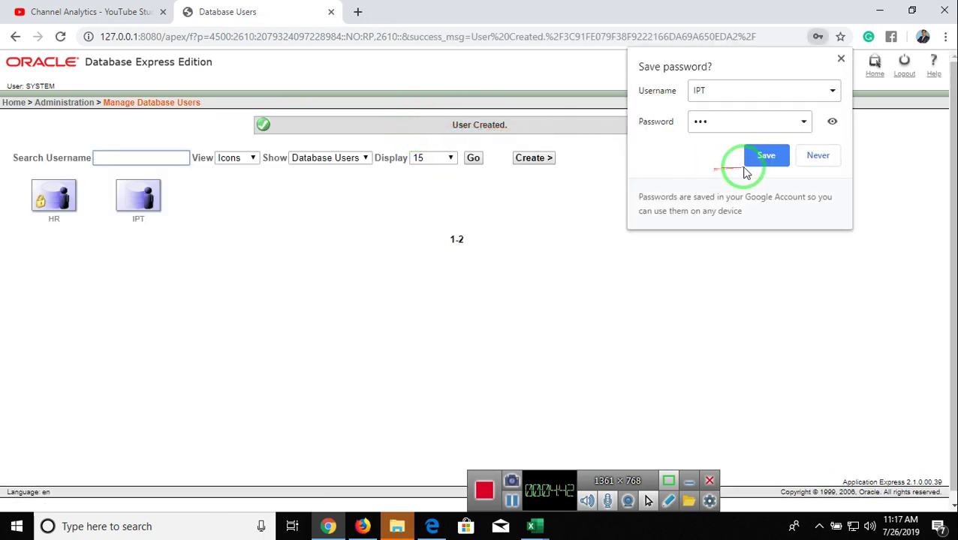
click(818, 156)
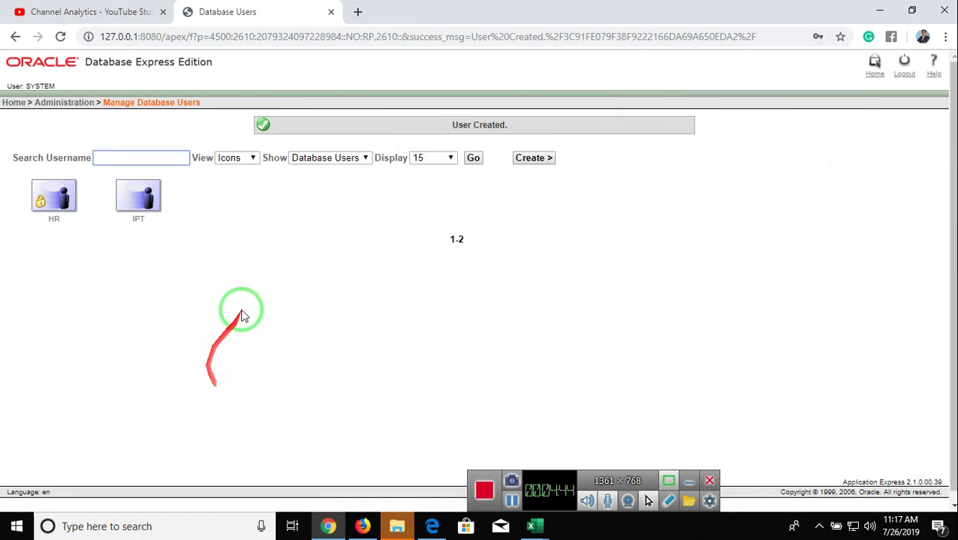
click(356, 15)
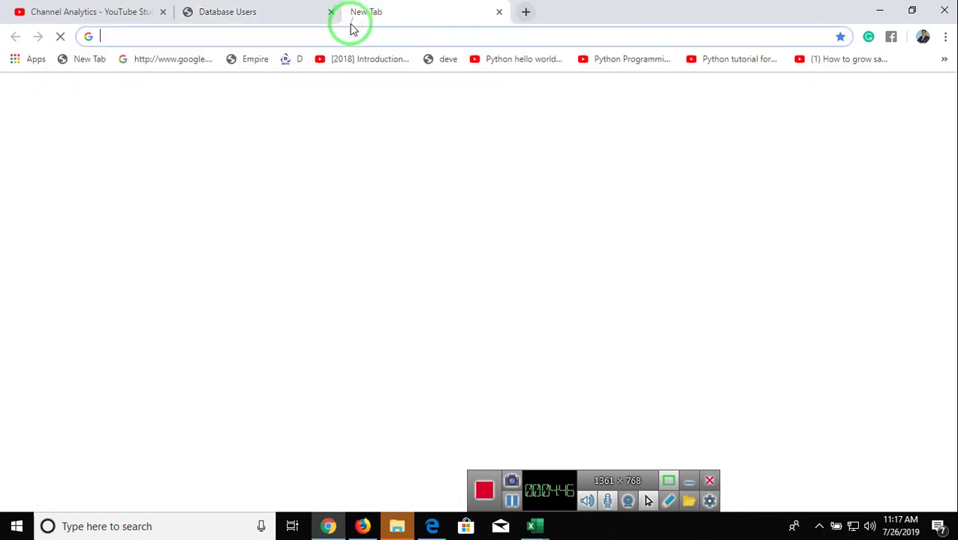
text(http://127.0.0.1:8080/apex)
key(Return)
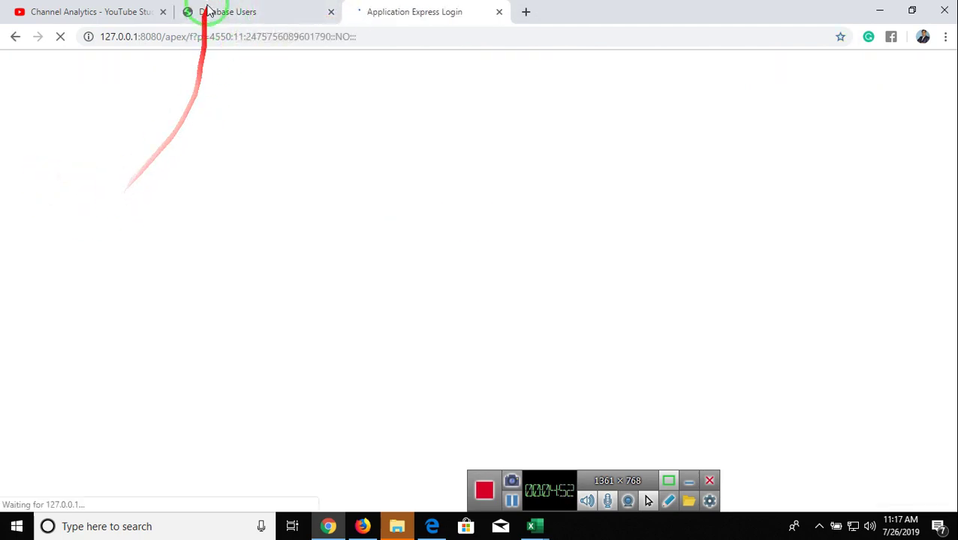
double_click(112, 144)
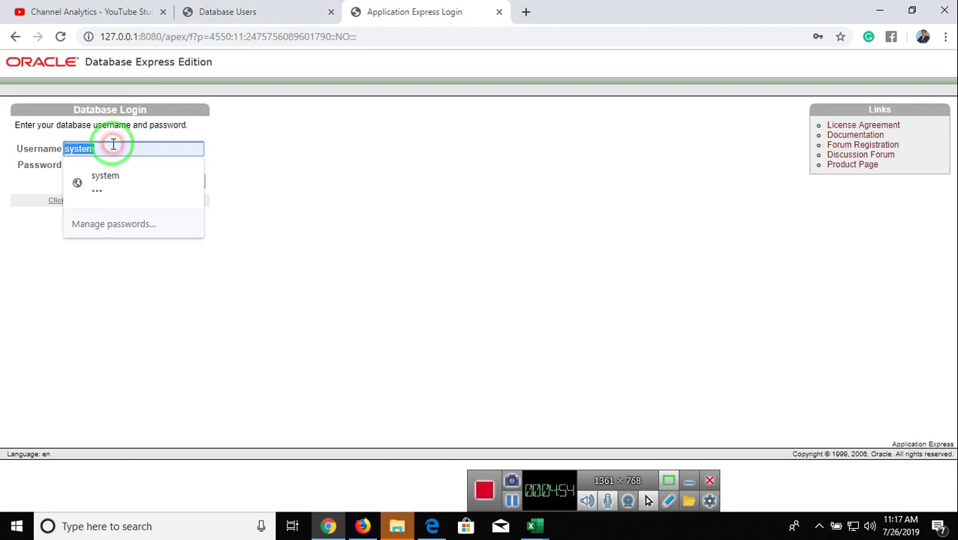
Log in as the new user IPT with its password
text(IPT)
key(Tab)
text(i)
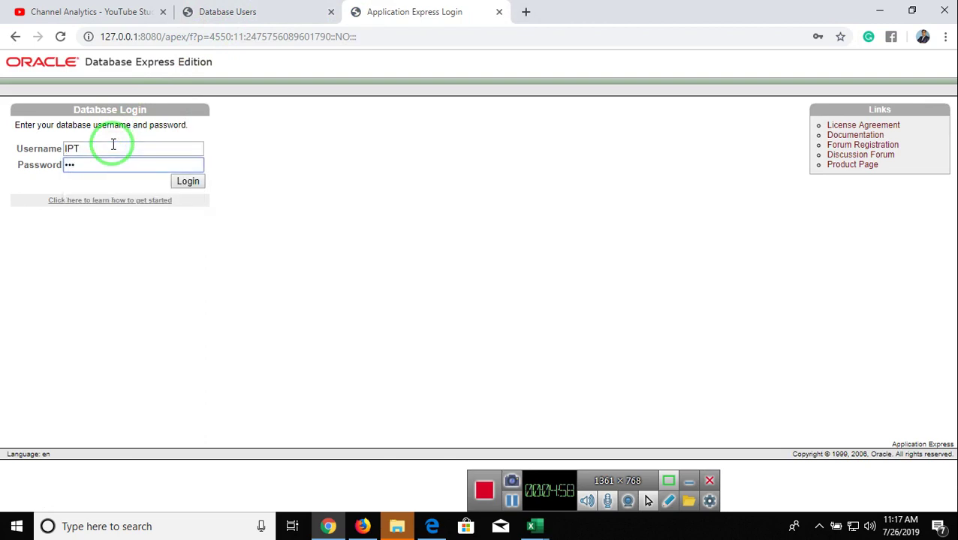
click(190, 180)
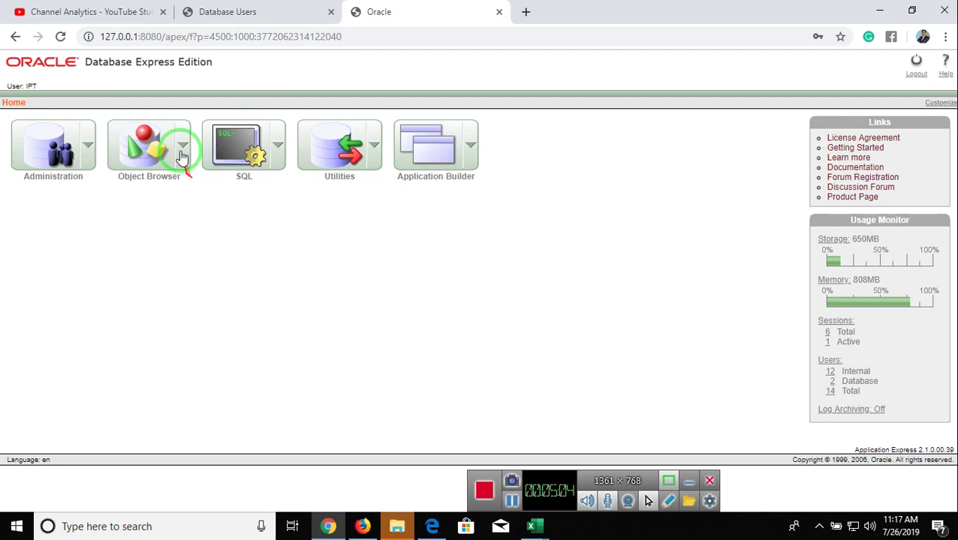
Glance at the Database Users tab, return to the IPT home page, and show the desktop
click(270, 14)
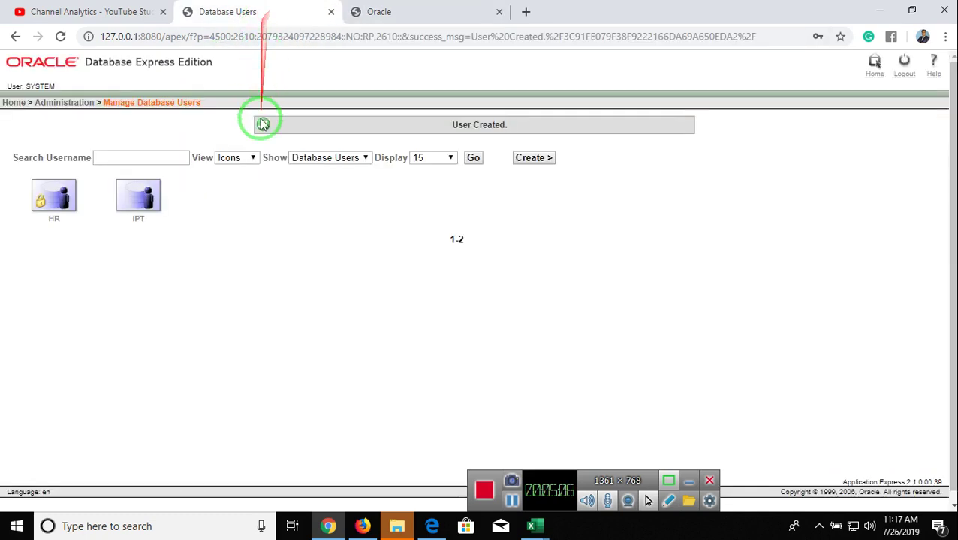
click(383, 13)
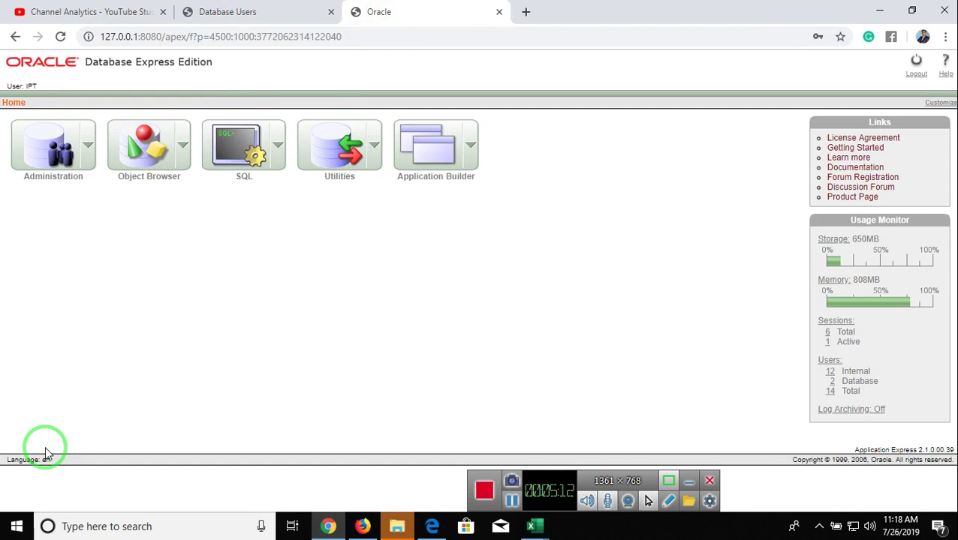
key(super+d)
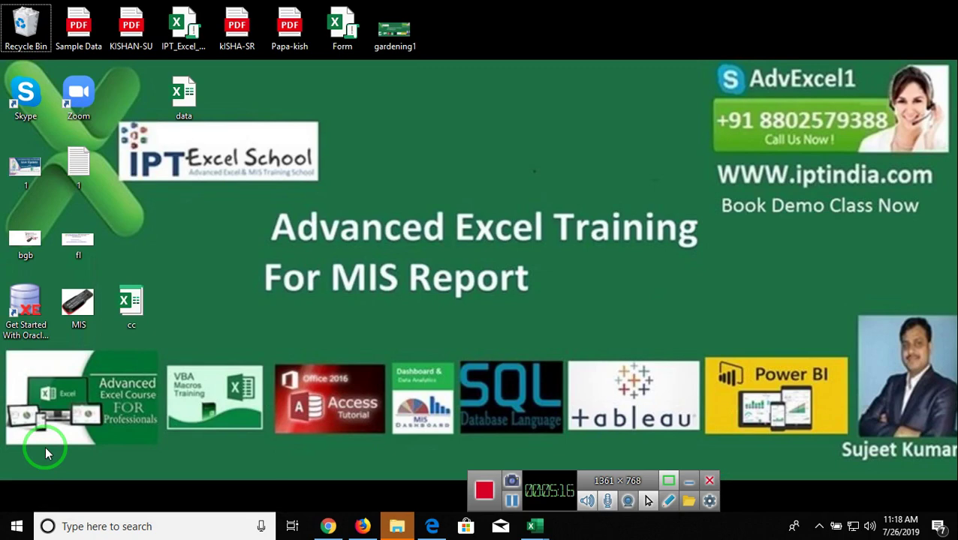
click(64, 314)
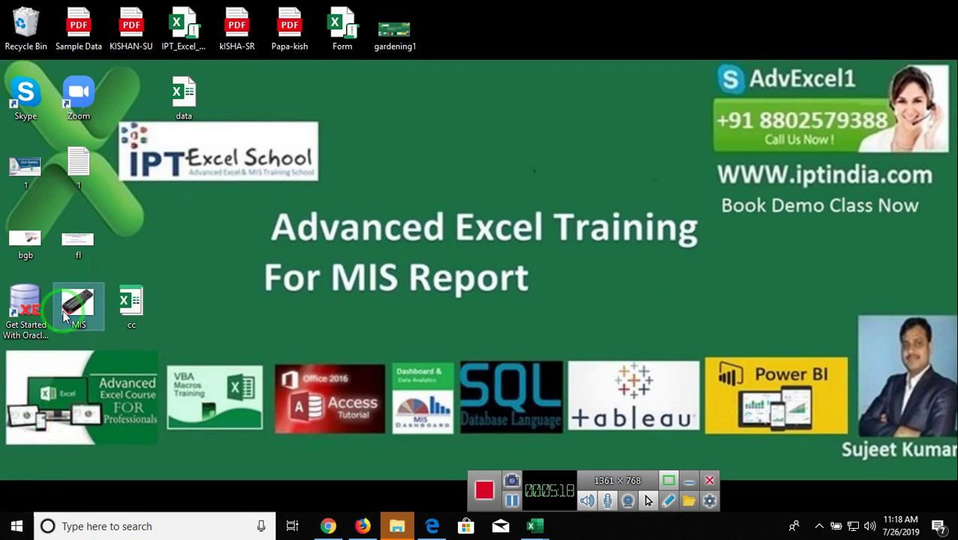
right_click(64, 314)
click(451, 196)
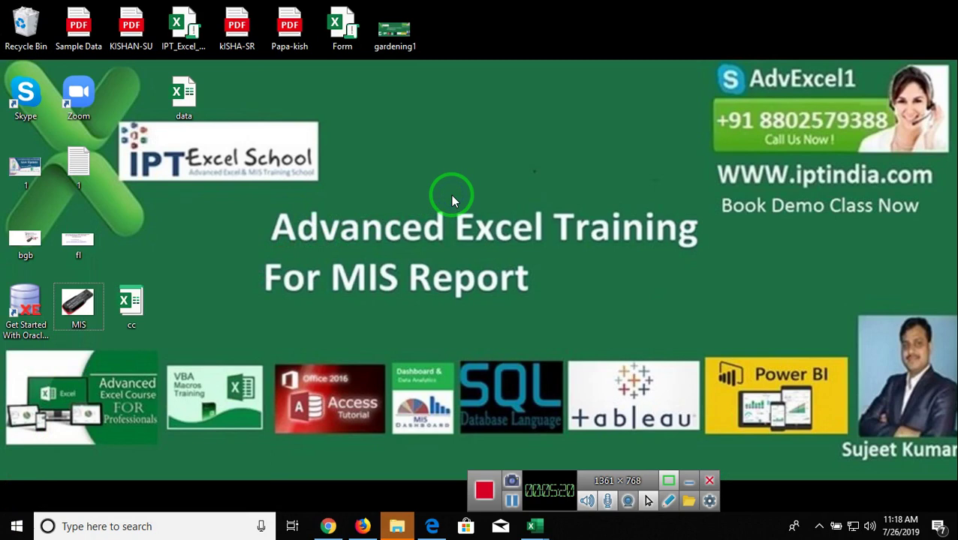
right_click(451, 199)
click(481, 234)
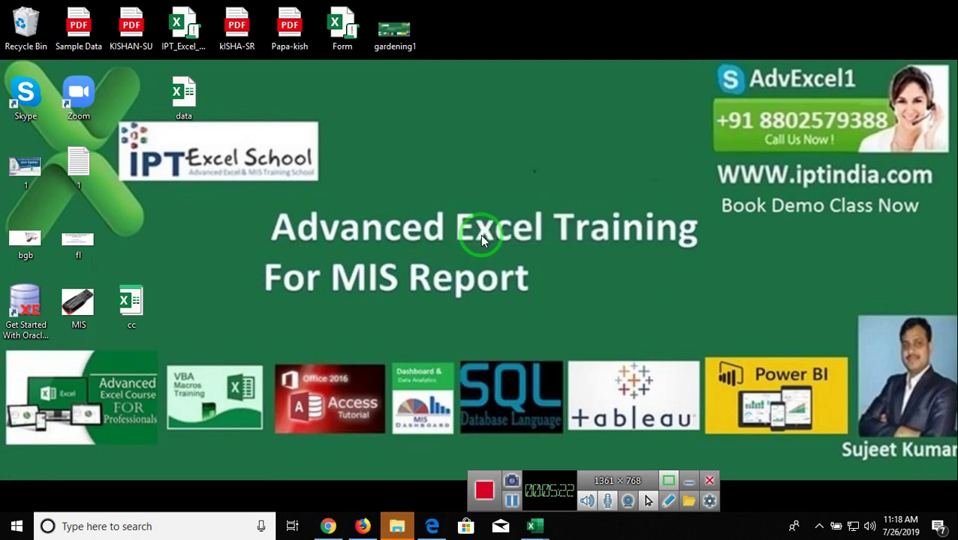